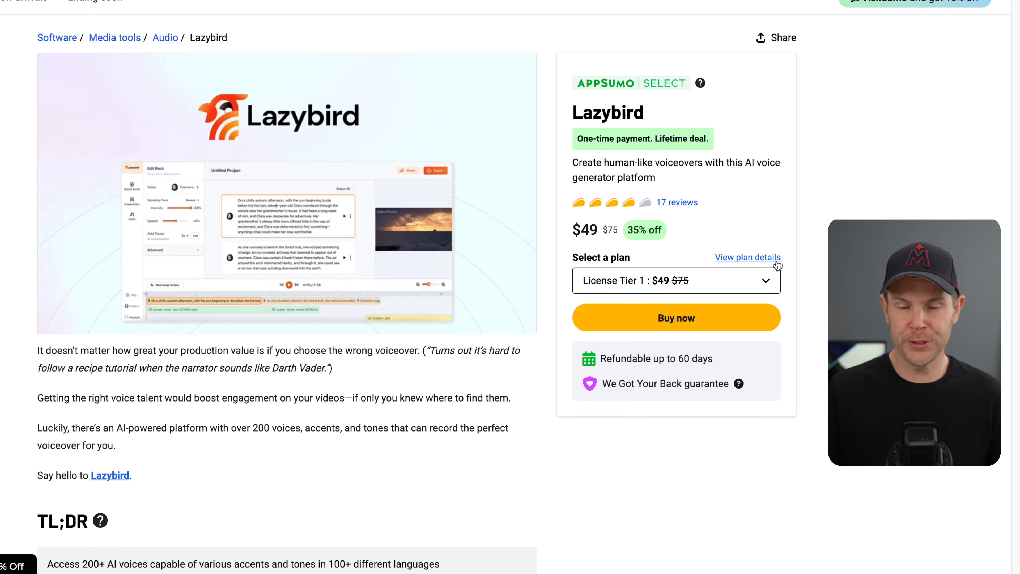
scroll(773, 260, "down", 10)
scroll(773, 261, "down", 20)
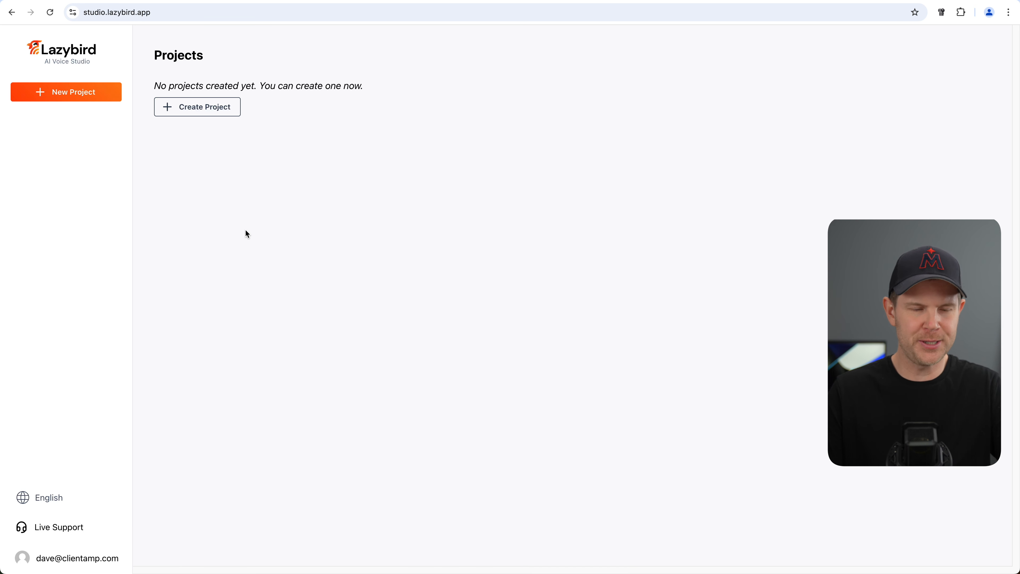
Create a new project and fill its first block with the LazyBird.ai promo script for content creators, opening "Hey everyone! Today I'm going to show you something"
left_click(72, 96)
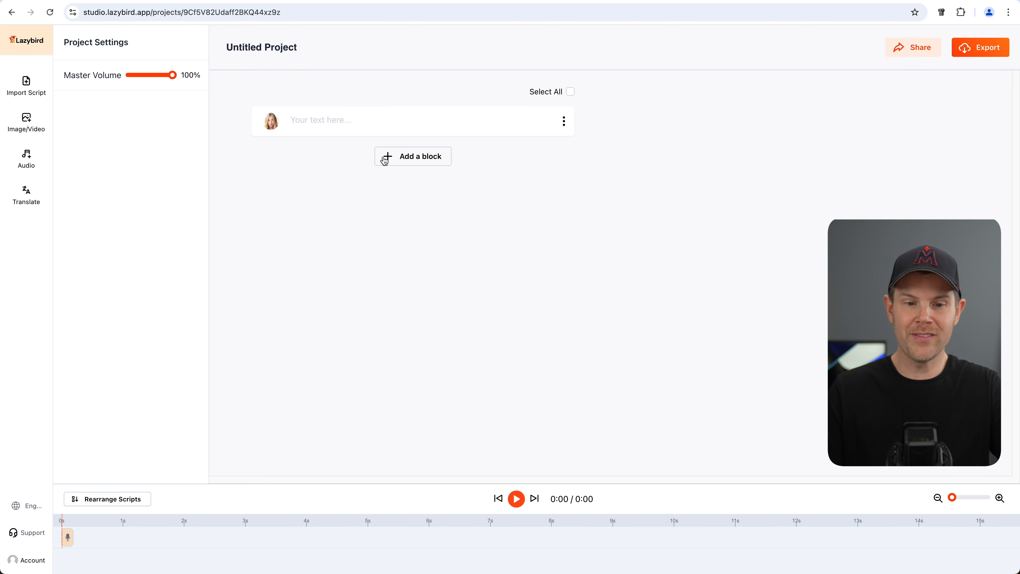
left_click(322, 117)
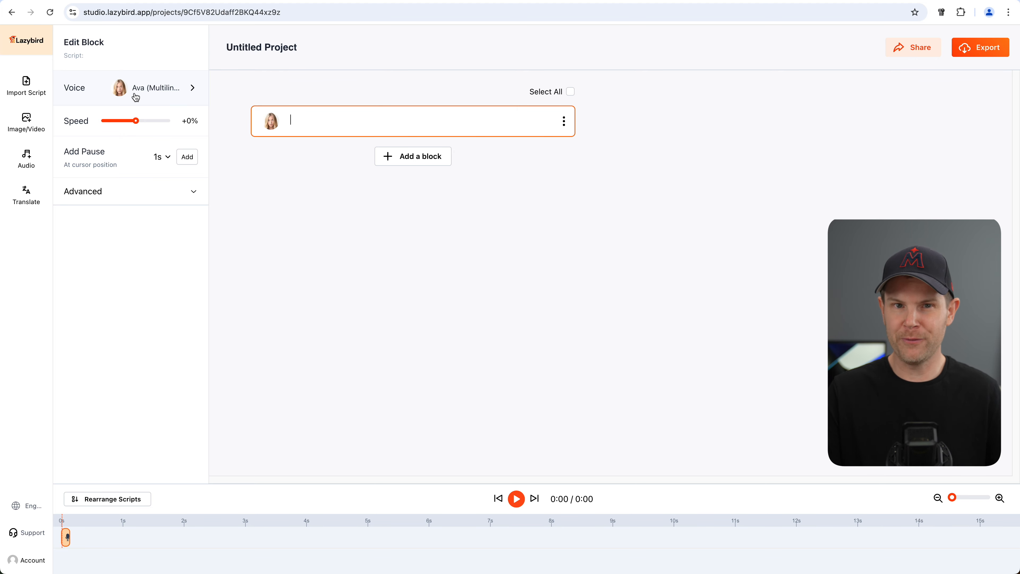
type("Hey everyone! Today I'm going to show you something that's completely changing the game for content creators - LazyBird.ai. If you've ever struggled with creating voice-overs for your videos, this tool is going to blow your mind.")
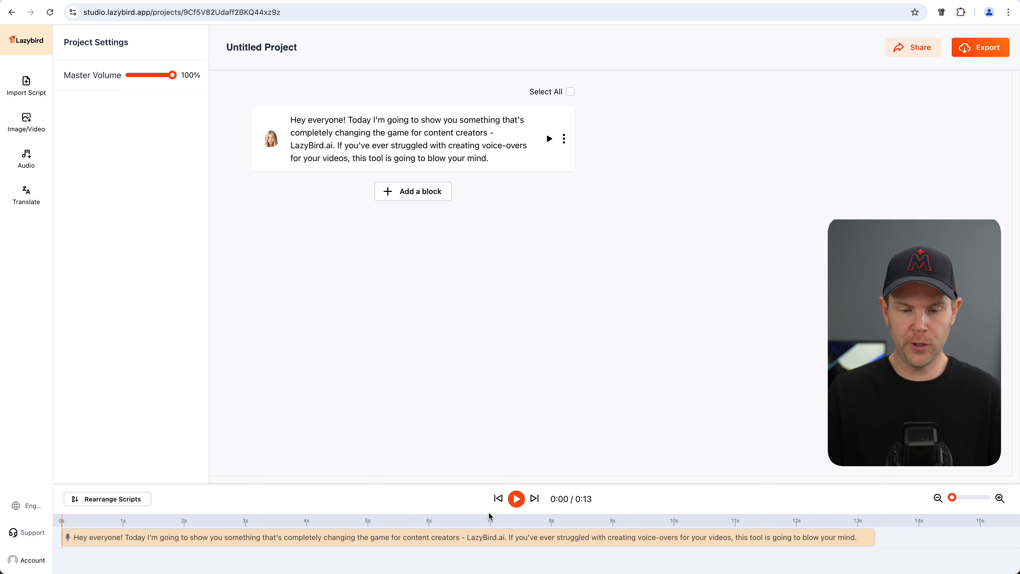
Remove ".ai" after "LazyBird" in the script, playing the block's voice-over before and after the edit
left_click(548, 141)
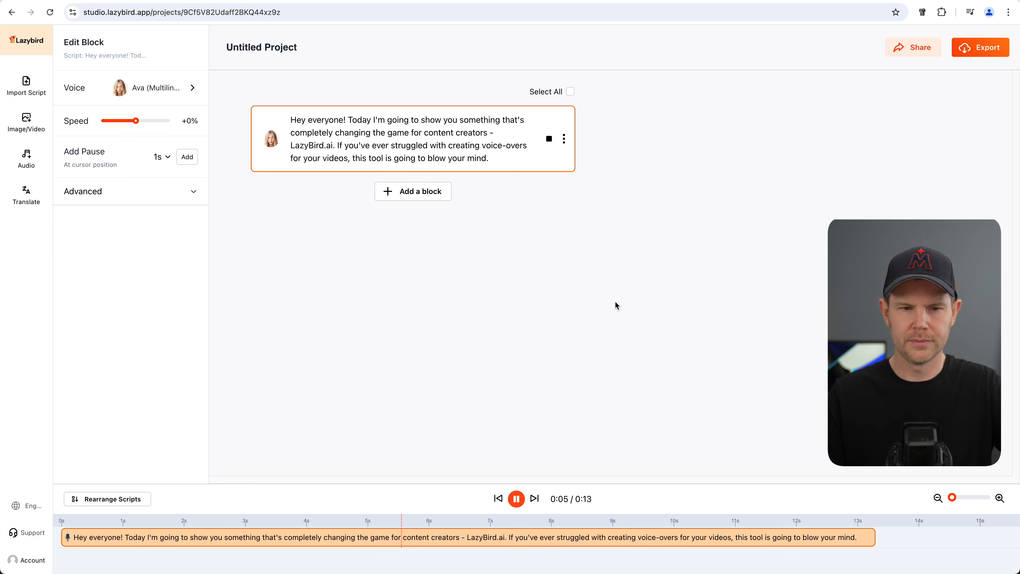
left_click(549, 139)
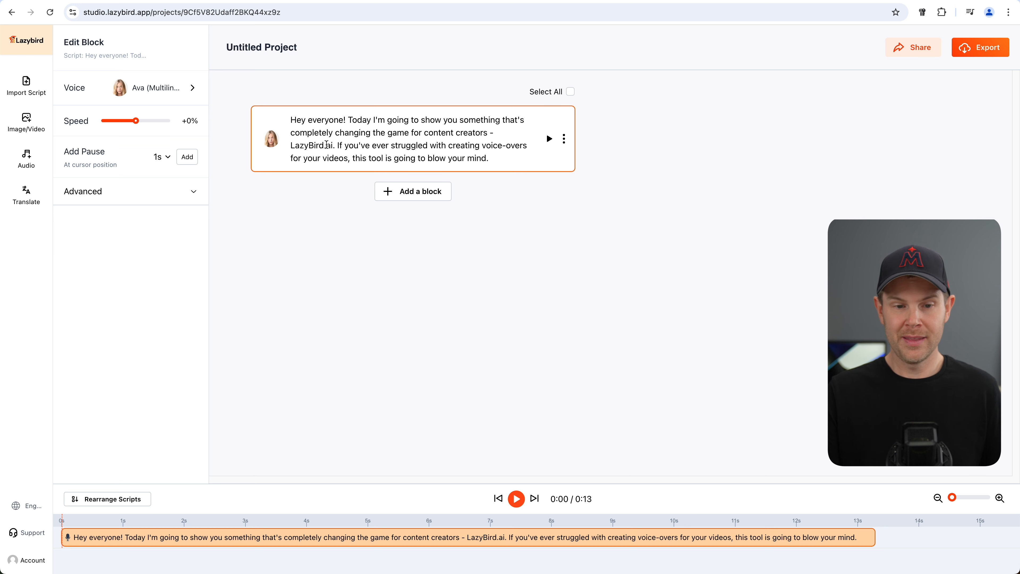
left_click_drag(328, 145, 339, 147)
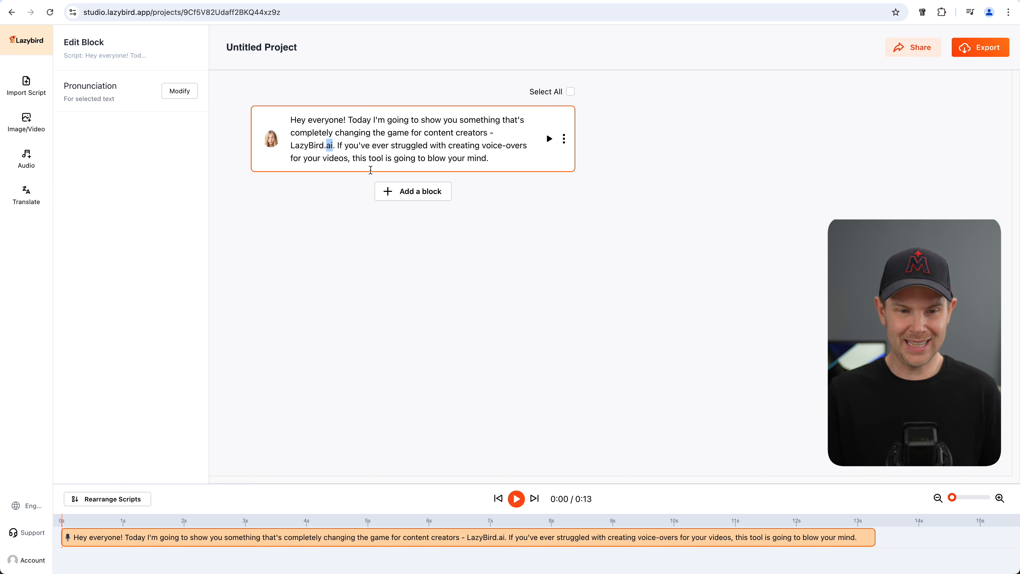
key("BackSpace")
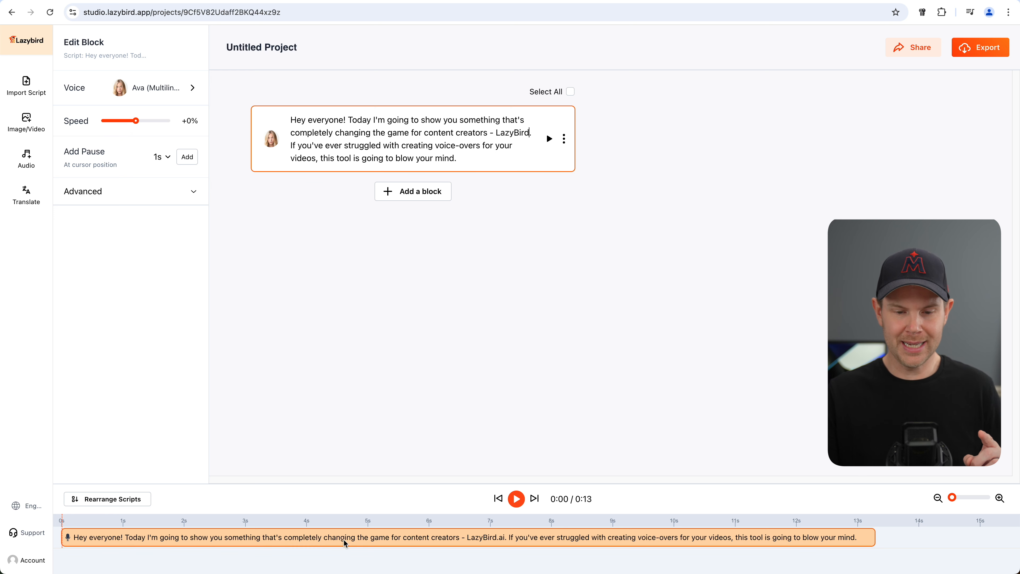
left_click(292, 421)
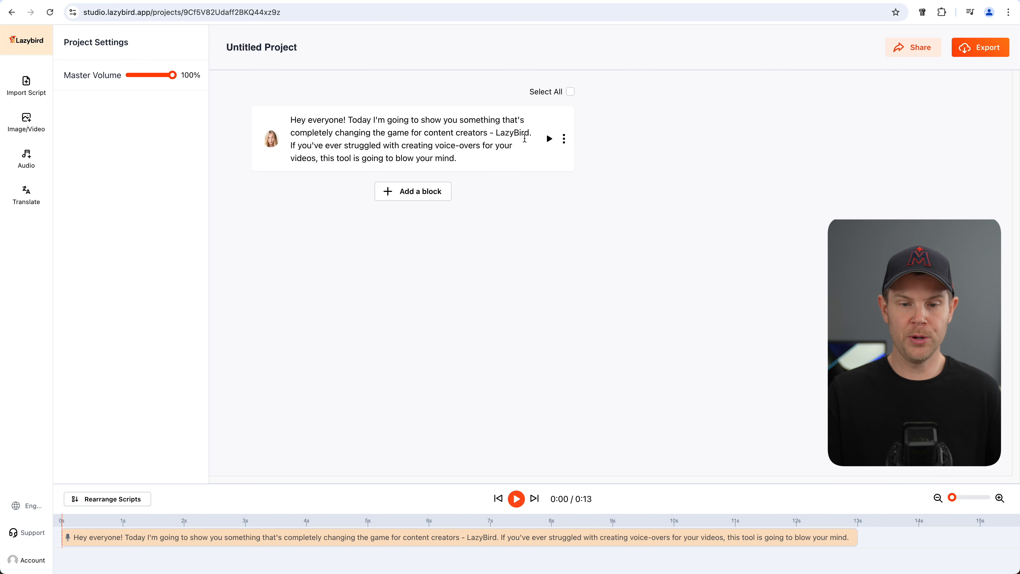
left_click(549, 140)
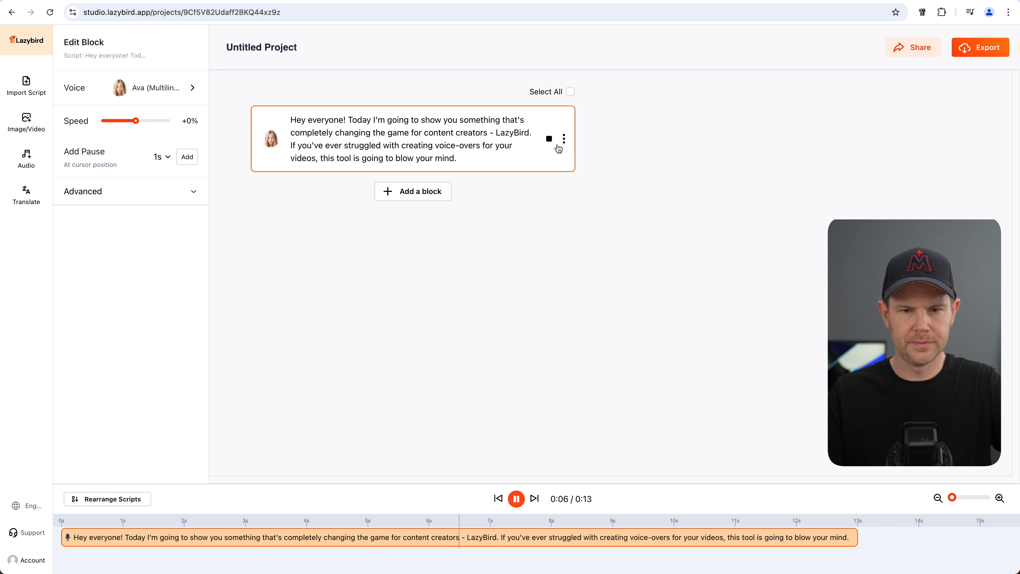
left_click(549, 139)
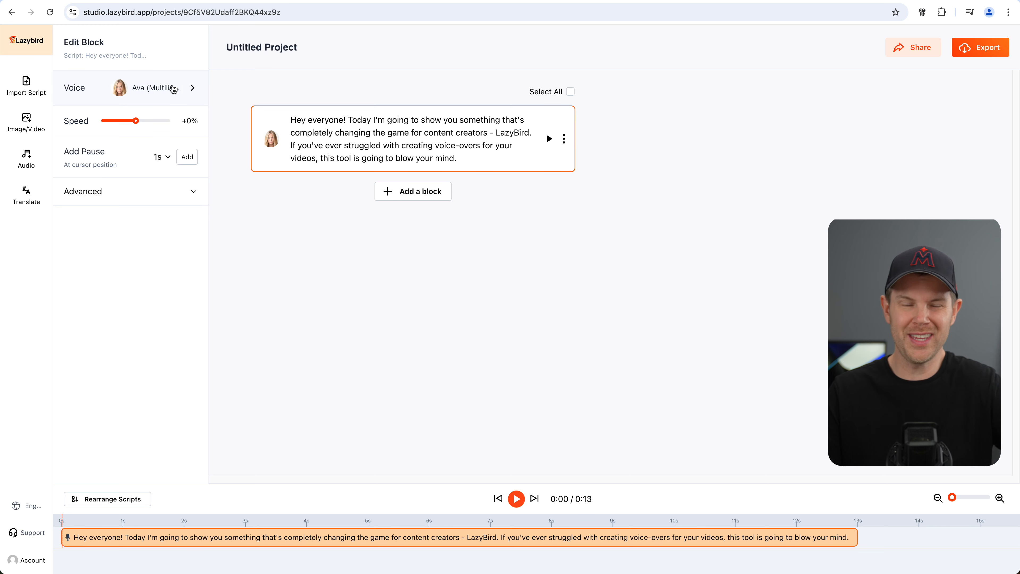
Change the block's voice to Davis (American English) and preview the voice-over
left_click(173, 88)
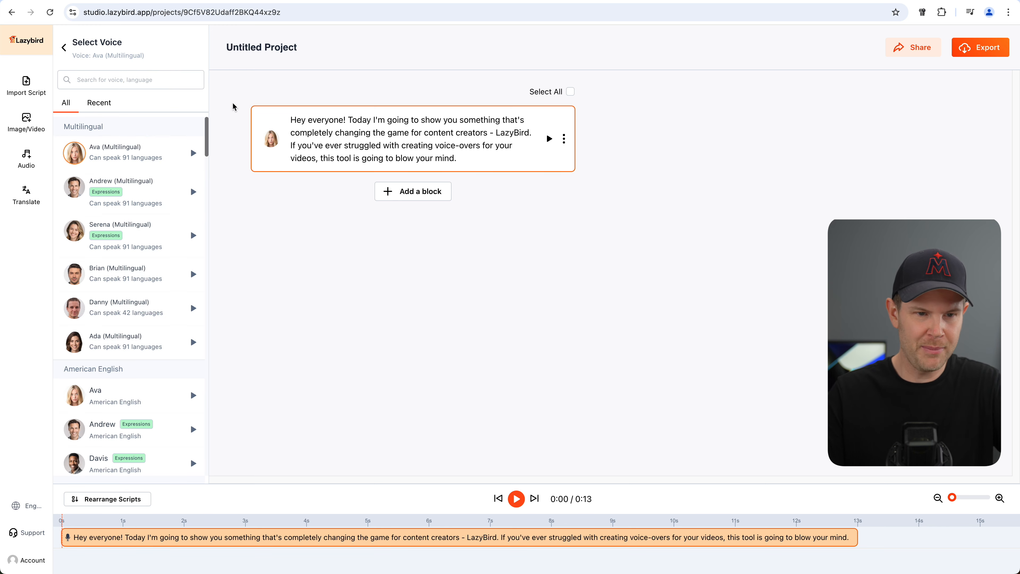
mouse_move(205, 126)
left_mouse_down()
mouse_move(195, 221)
mouse_move(191, 130)
left_mouse_up()
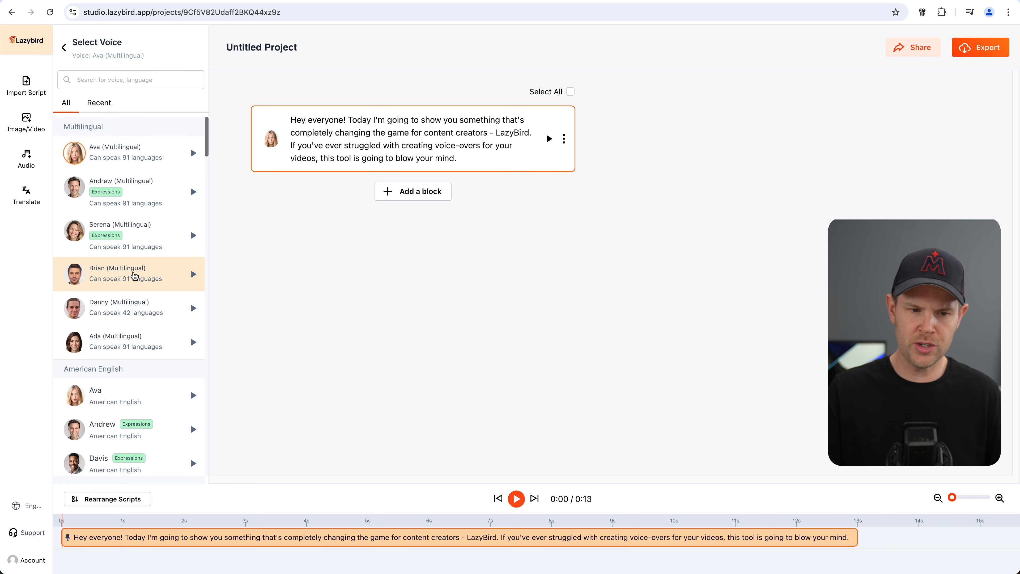
left_click_drag(208, 151, 204, 167)
scroll(116, 241, "down", 2)
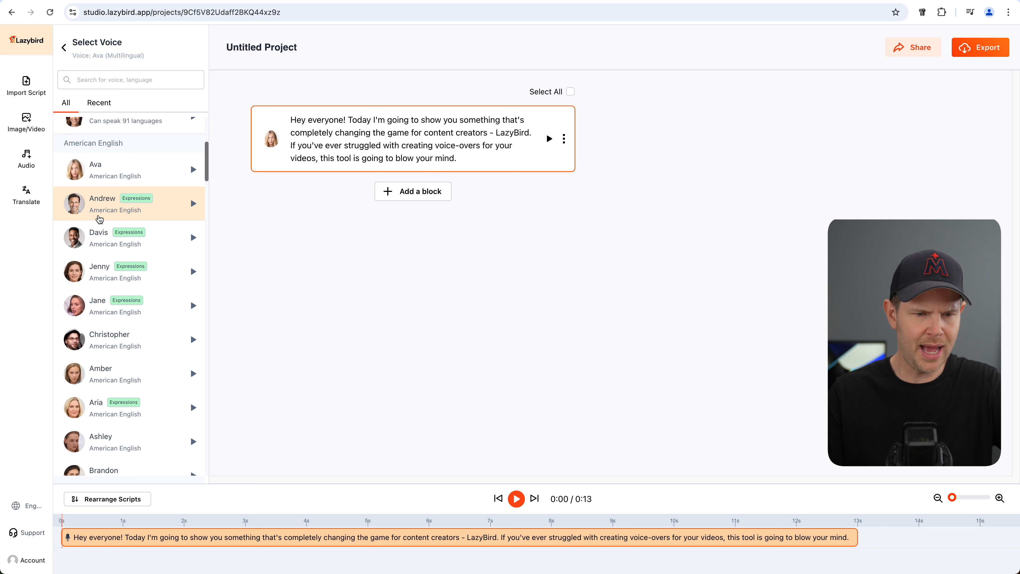
left_click(96, 240)
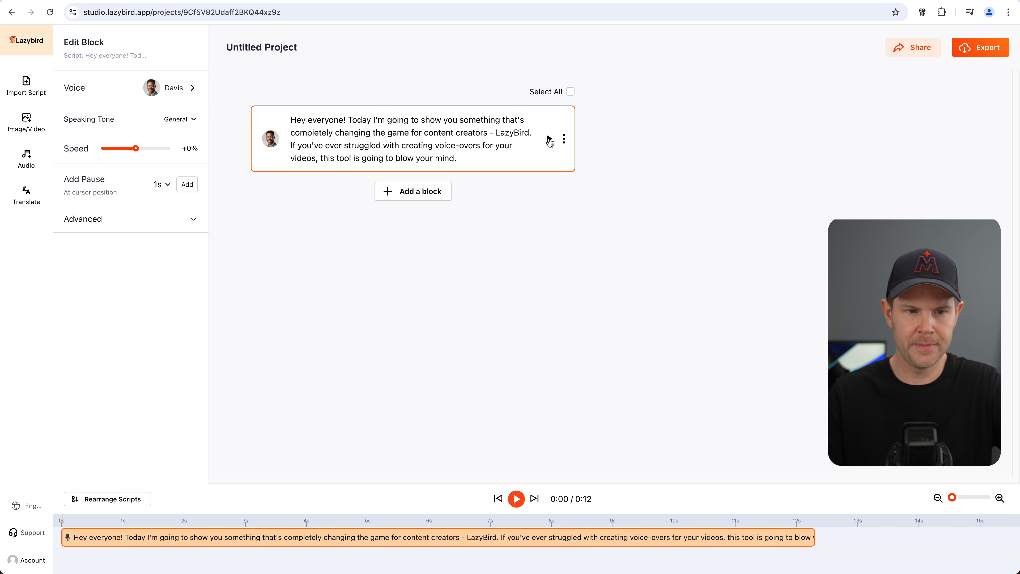
left_click(549, 139)
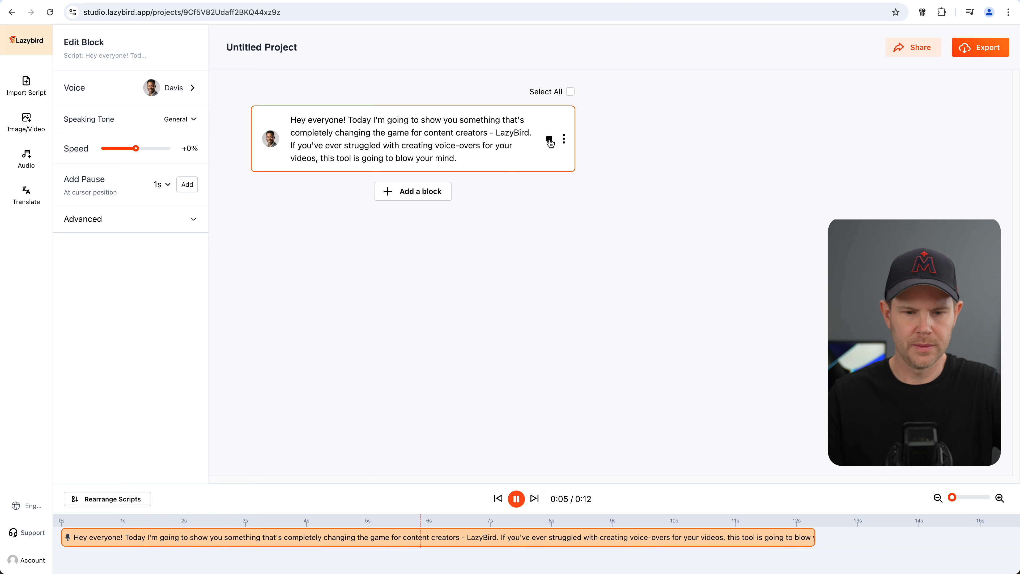
left_click(550, 139)
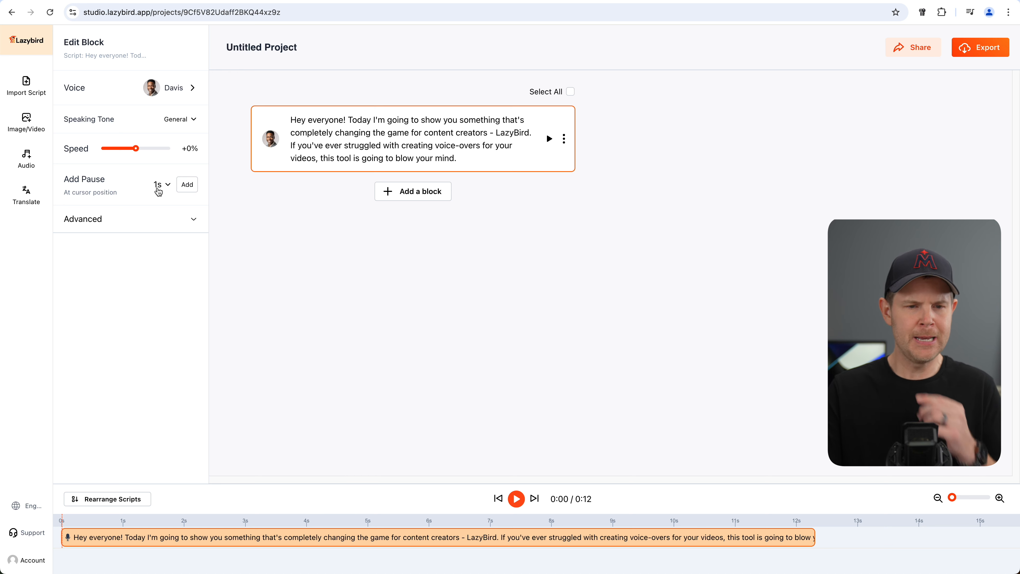
Insert a 0.5s pause directly before "LazyBird" in the script and preview the block
left_click(158, 187)
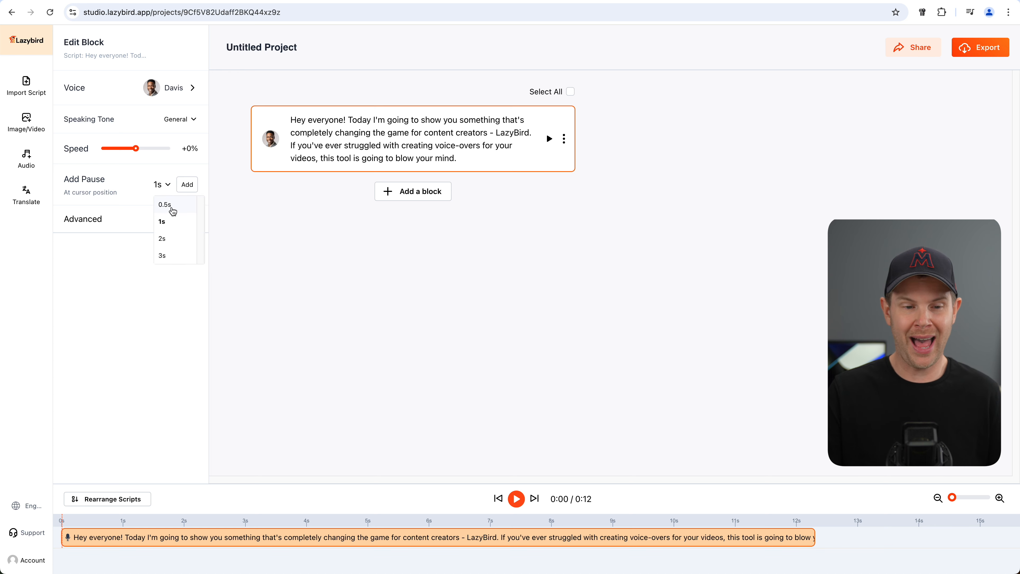
left_click(172, 205)
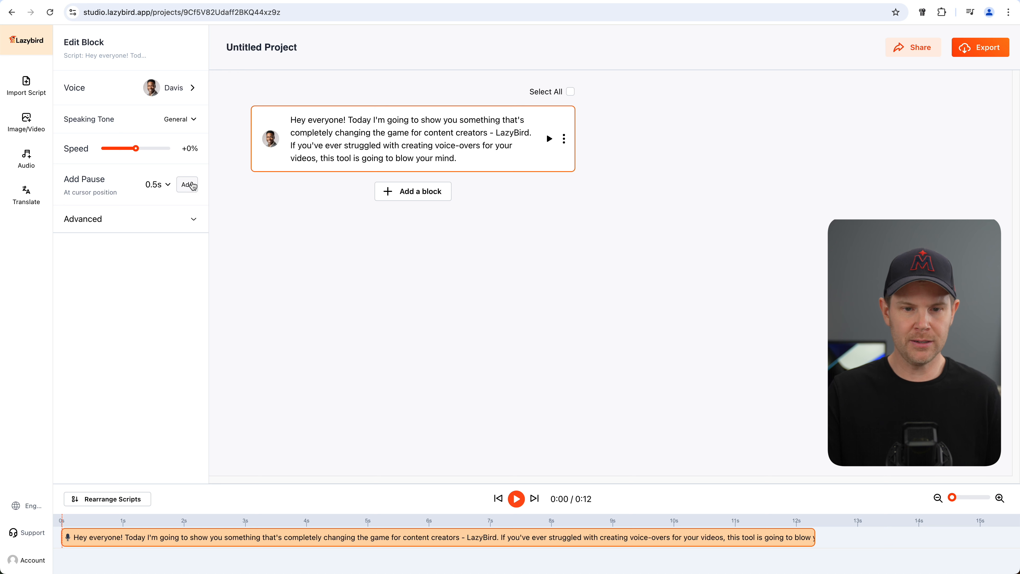
left_click(496, 132)
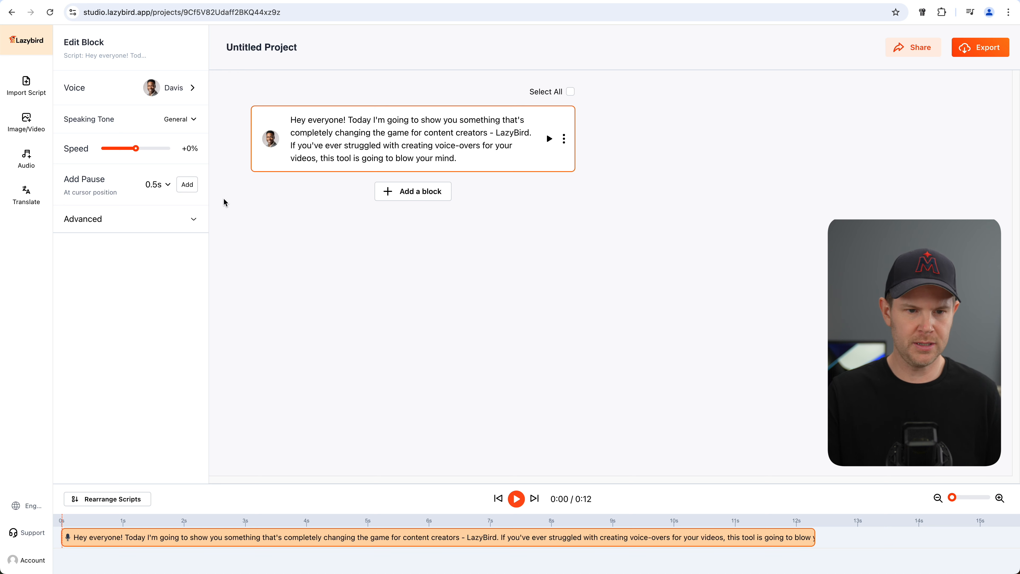
left_click(193, 190)
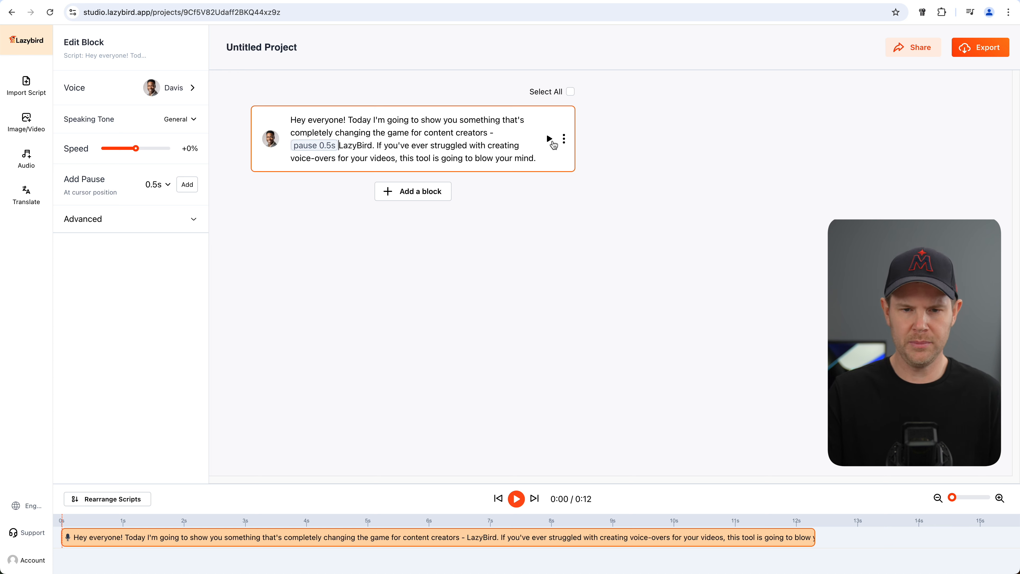
left_click(549, 140)
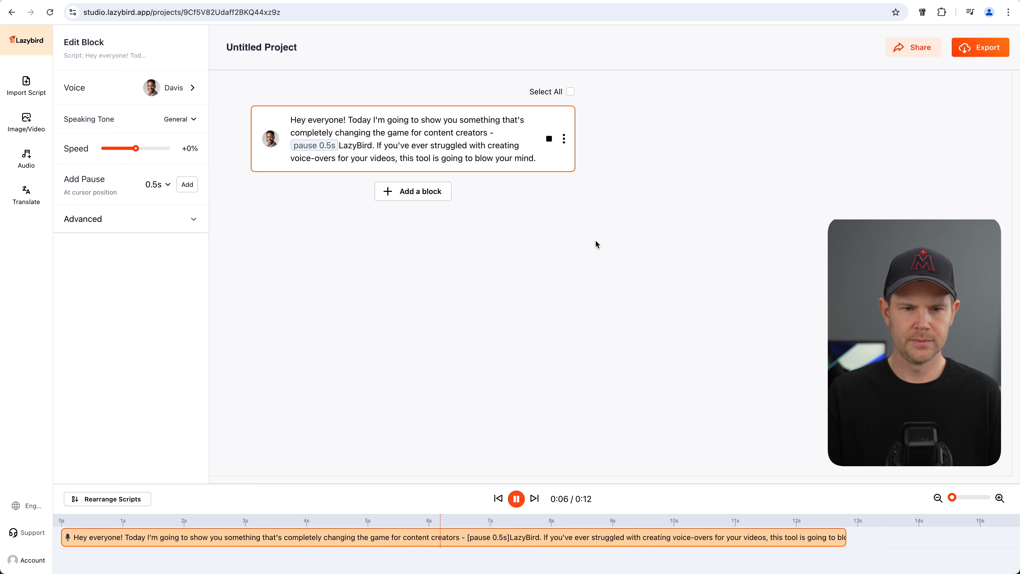
left_click(549, 139)
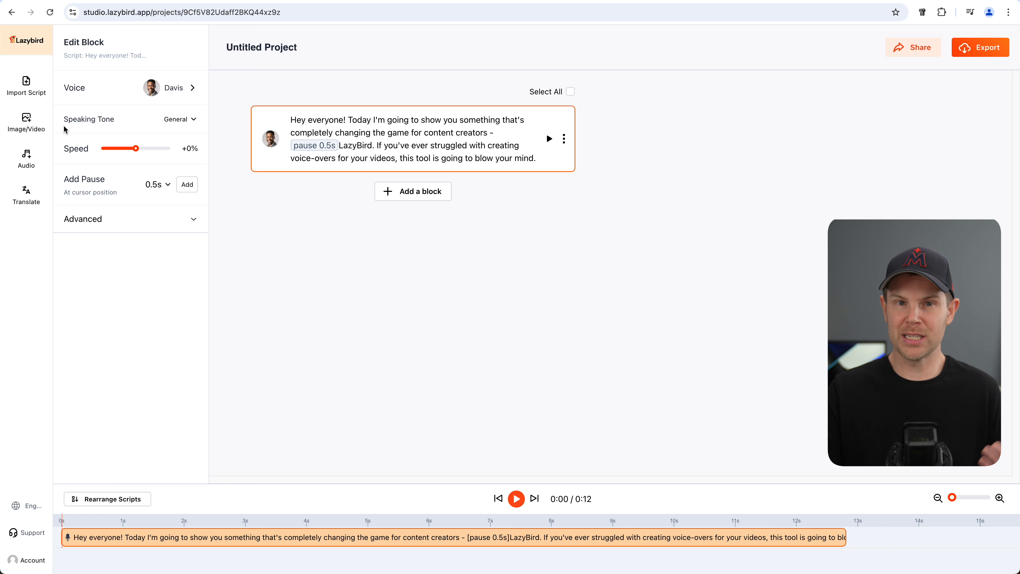
Reselect the Davis voice, try the Cheerful speaking tone on the block and play it back
left_click(179, 91)
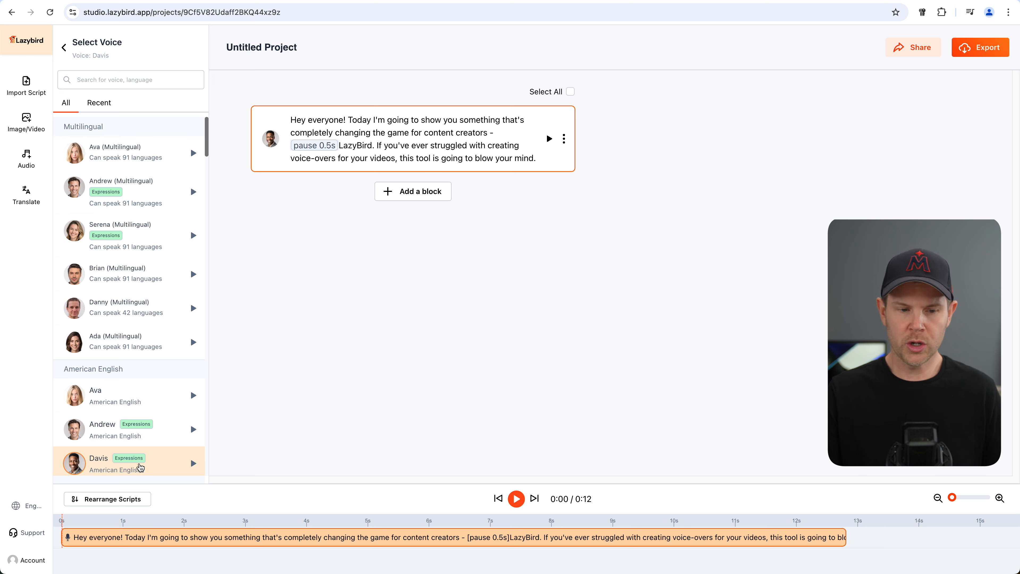
left_click(121, 466)
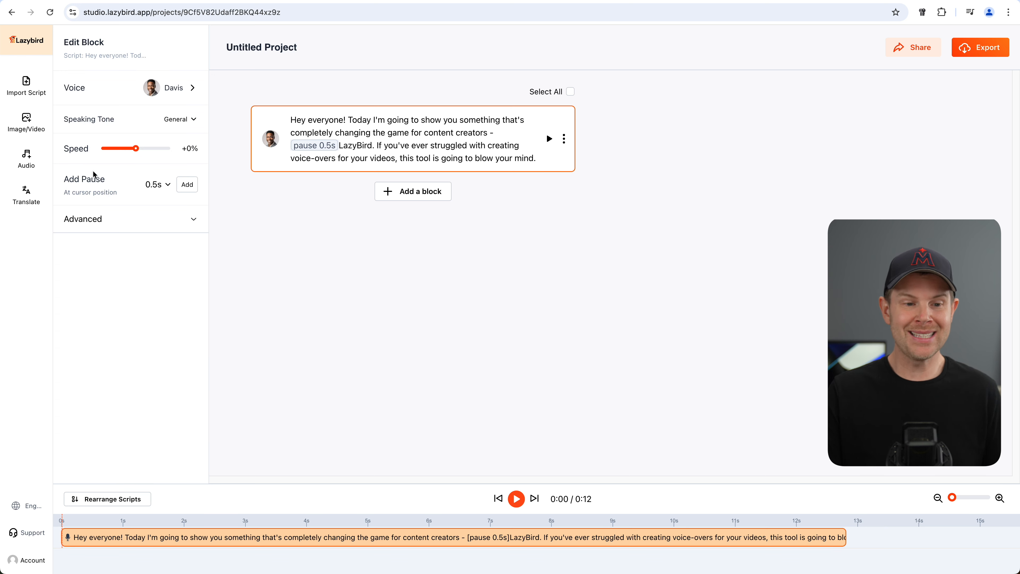
left_click(176, 119)
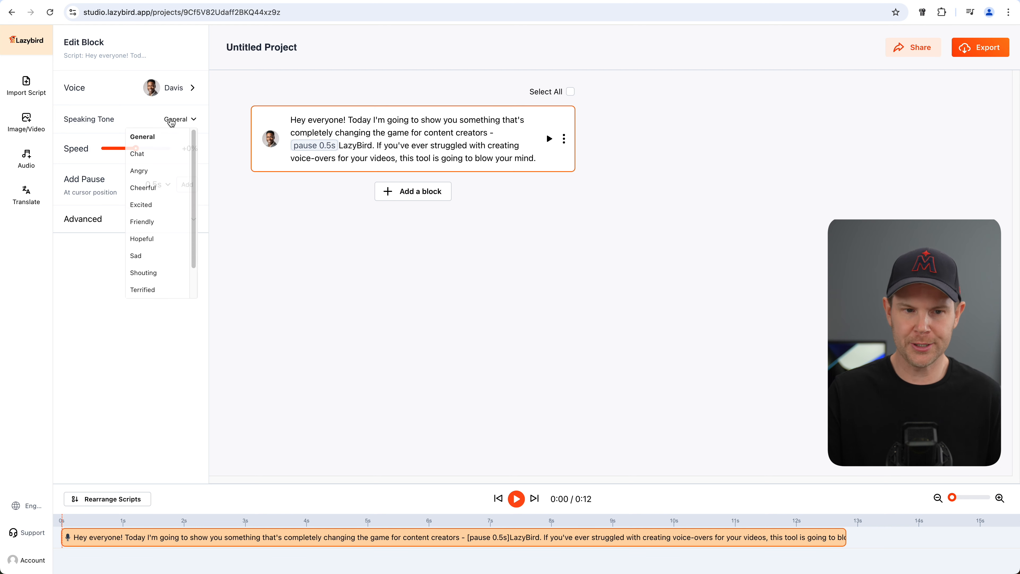
scroll(158, 248, "down", 1)
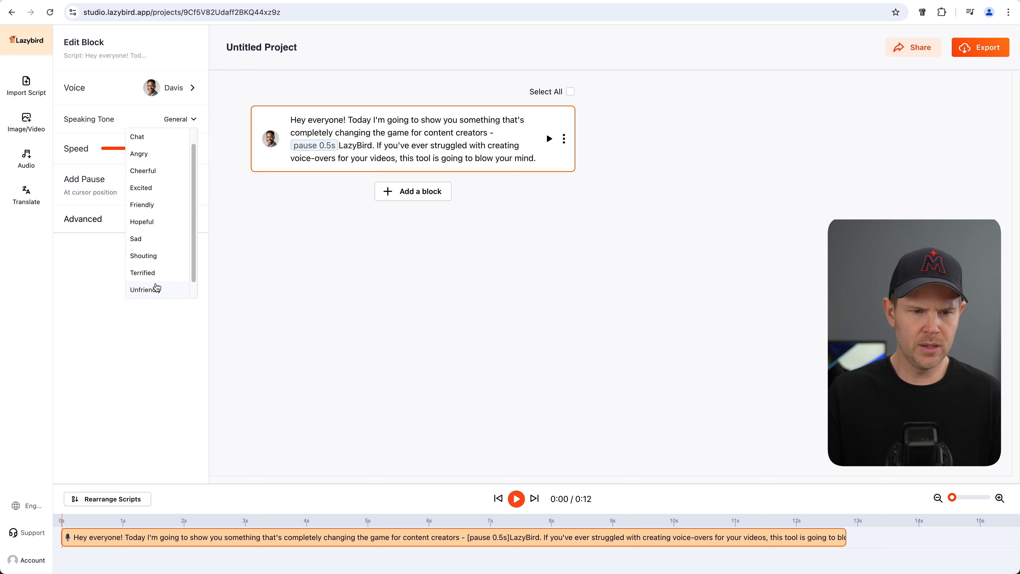
scroll(157, 288, "up", 1)
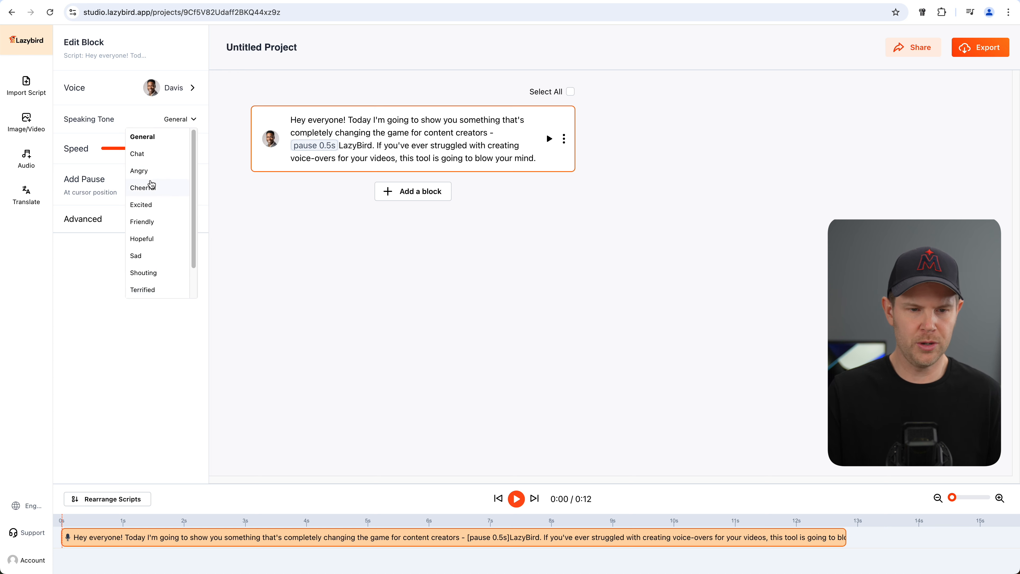
left_click(149, 188)
left_click(549, 138)
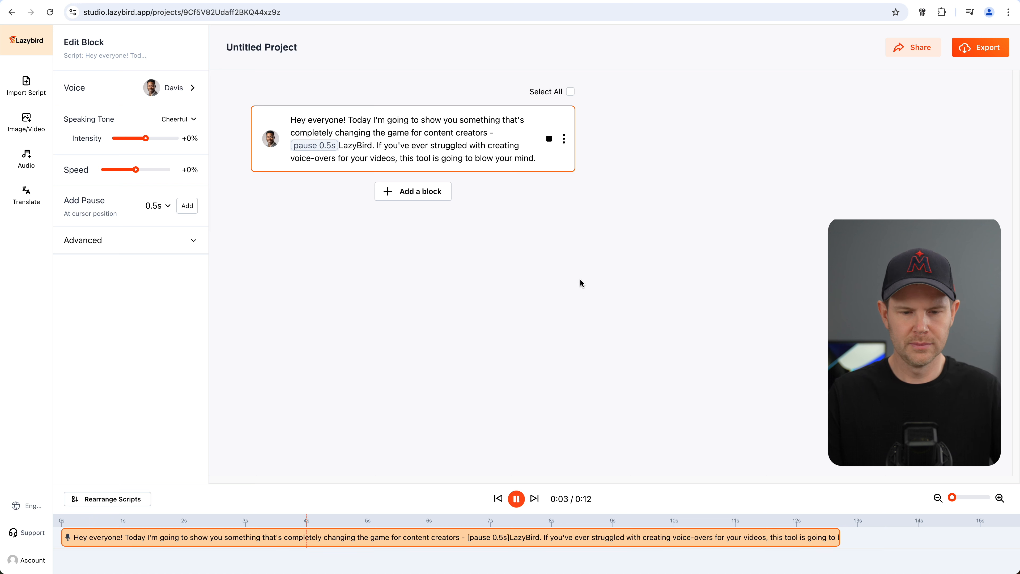
left_click(554, 140)
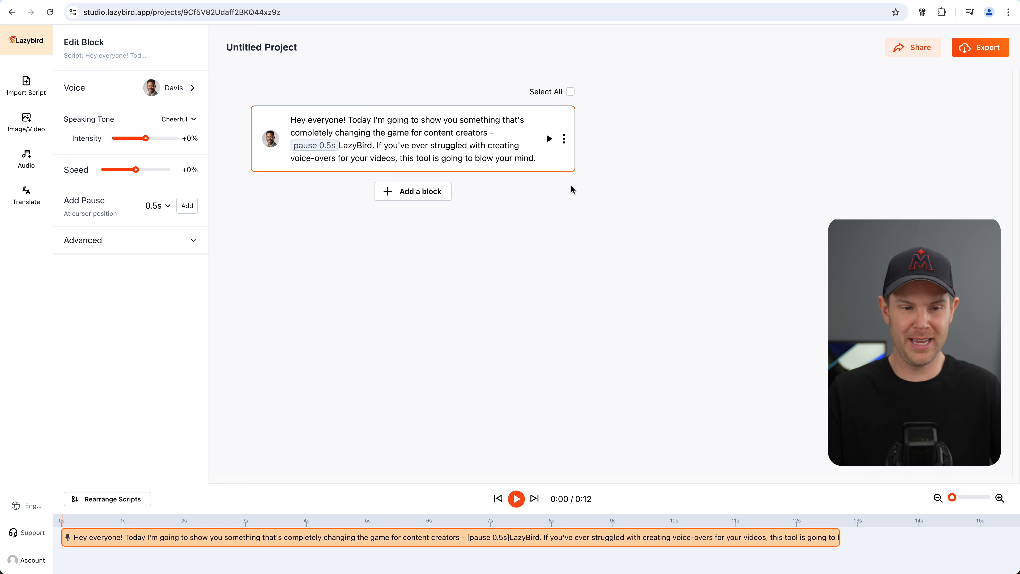
Set the block's speaking tone to Angry and preview the voice-over
left_click(168, 119)
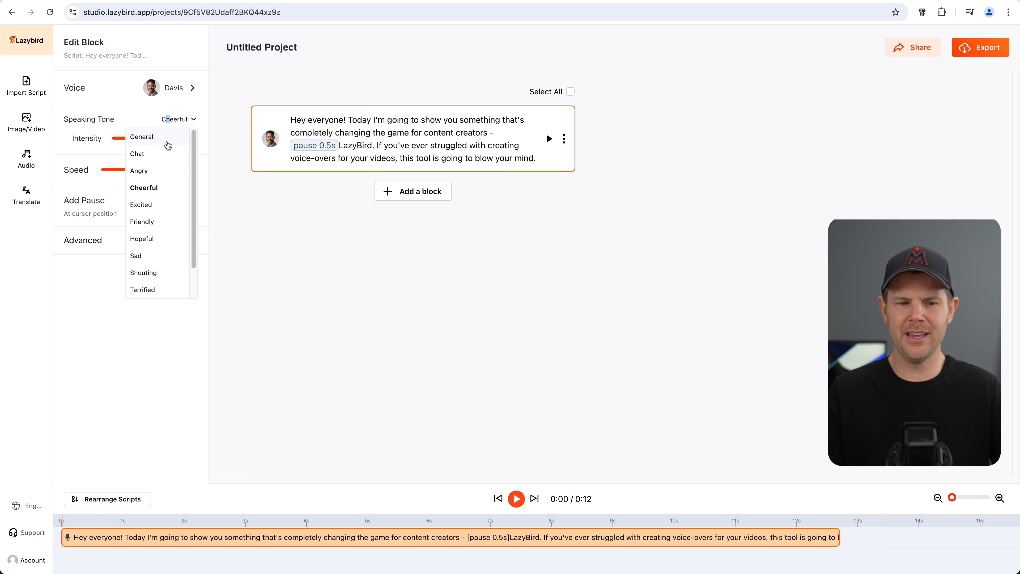
left_click(147, 171)
left_click(549, 138)
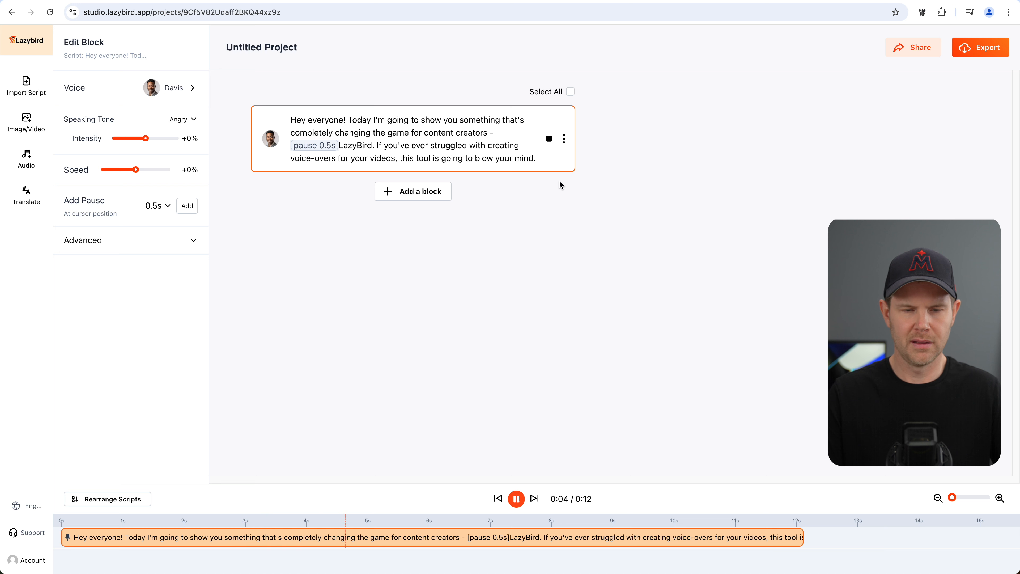
left_click(548, 139)
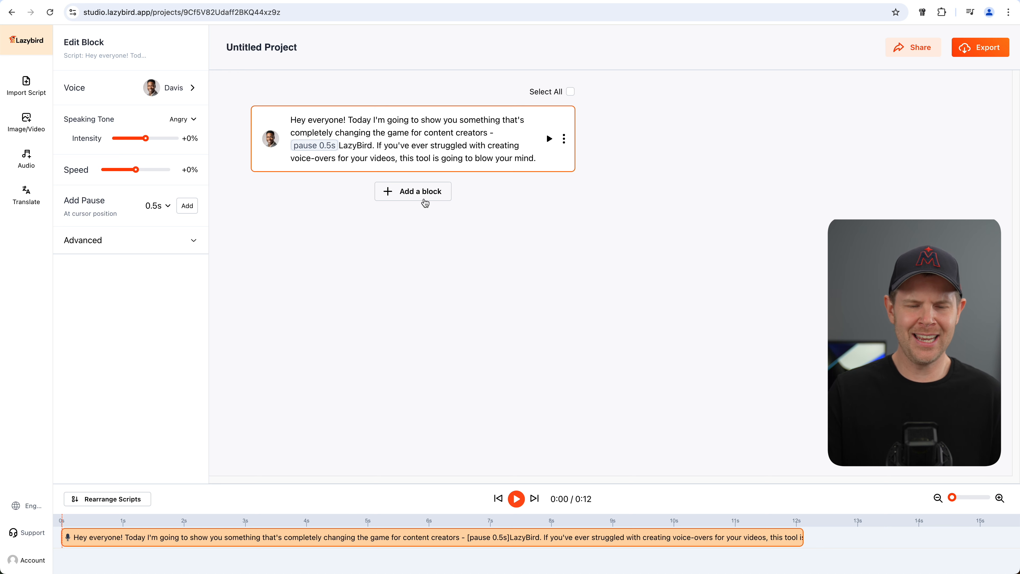
Add a second script block and set its voice to Danny (Multilingual)
left_click(411, 193)
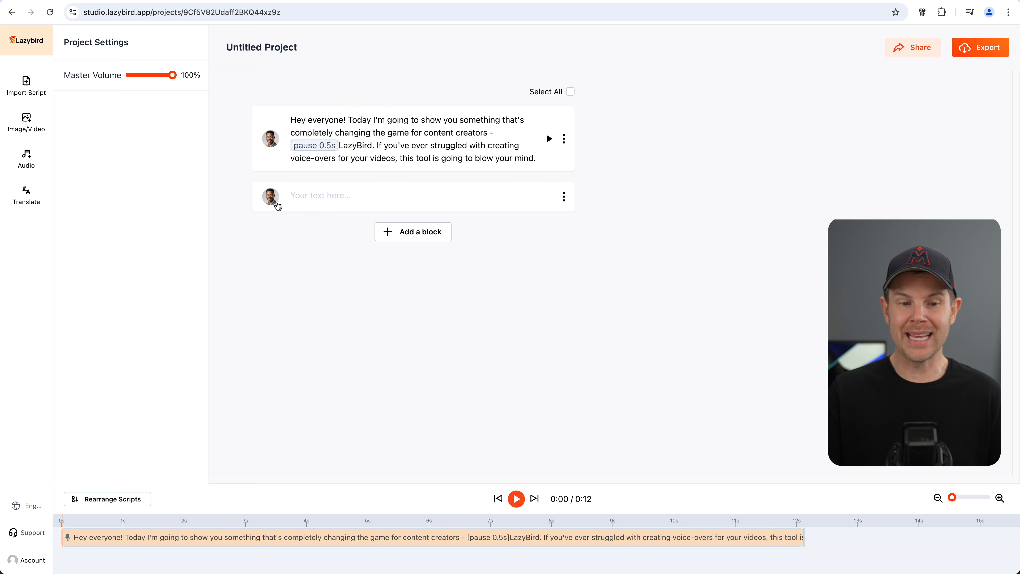
left_click(299, 193)
left_click(178, 106)
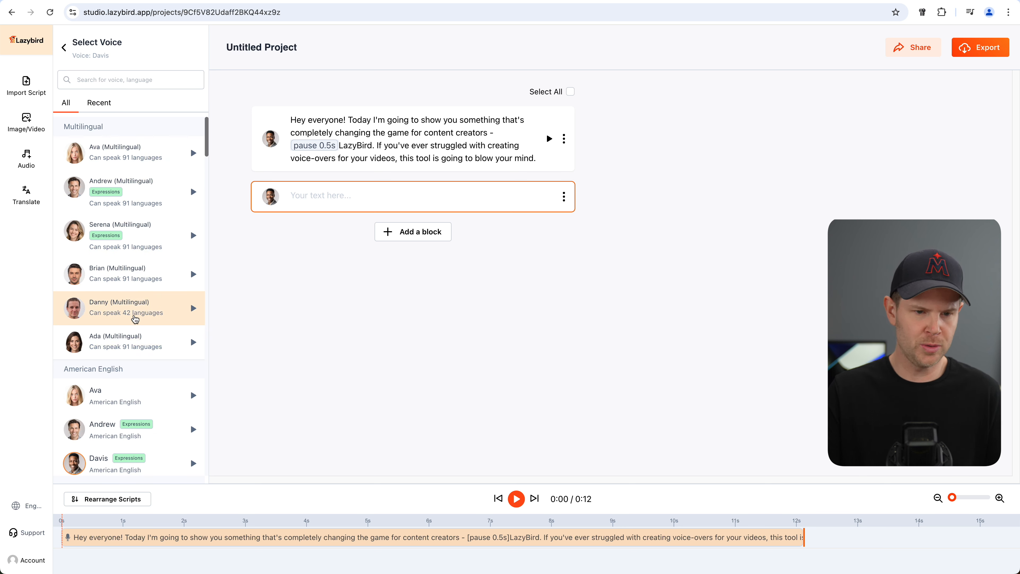
left_click(135, 317)
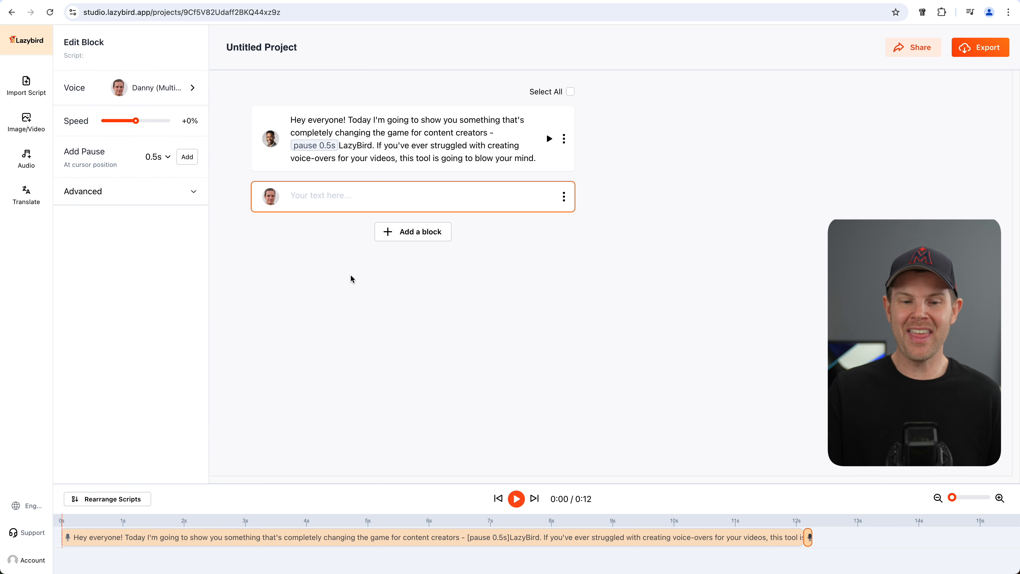
Fill the second block with the "What makes LazyBird special" script, add an empty third block, and preview the second block
left_click(428, 232)
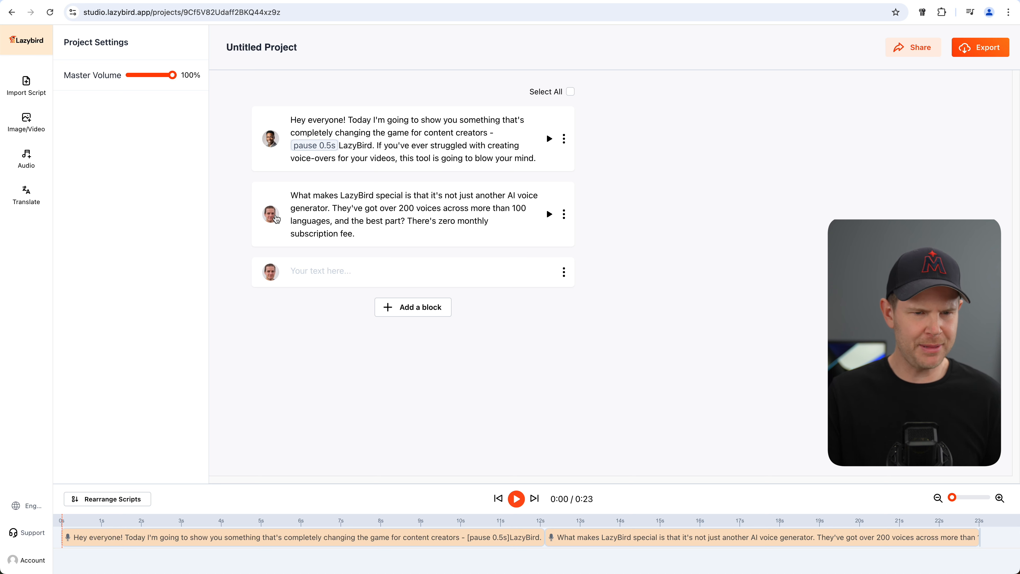
left_click(269, 221)
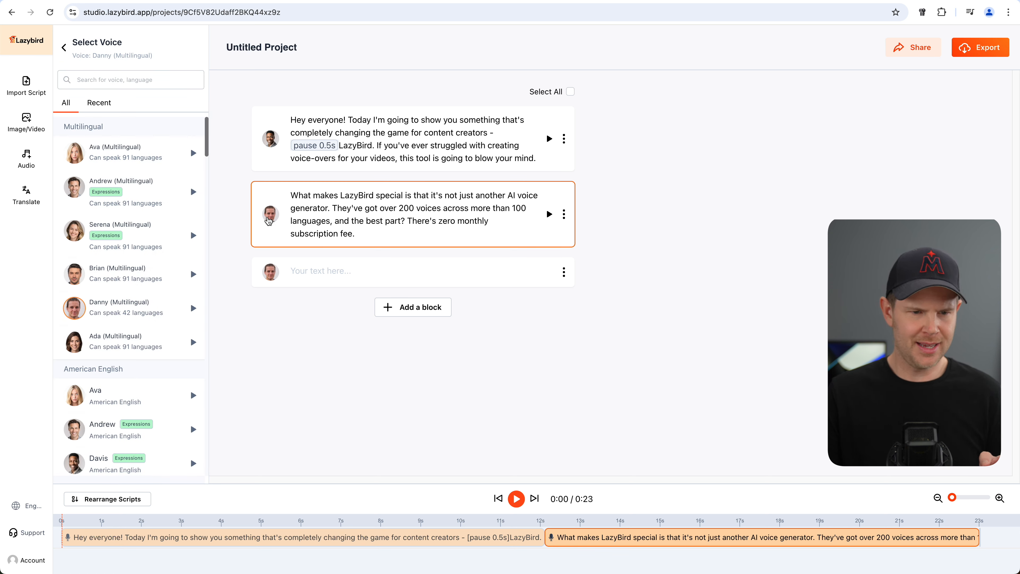
left_click(549, 214)
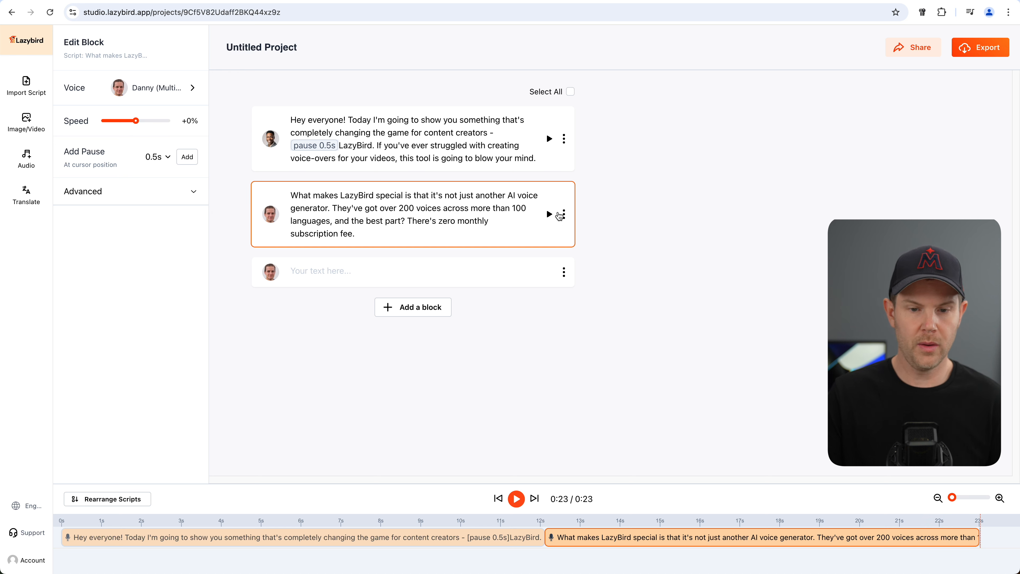
Shift the second block's clip slightly earlier on the timeline to start at about 11.9 s and play the transition from about 9 s
left_click(437, 540)
left_click(619, 540)
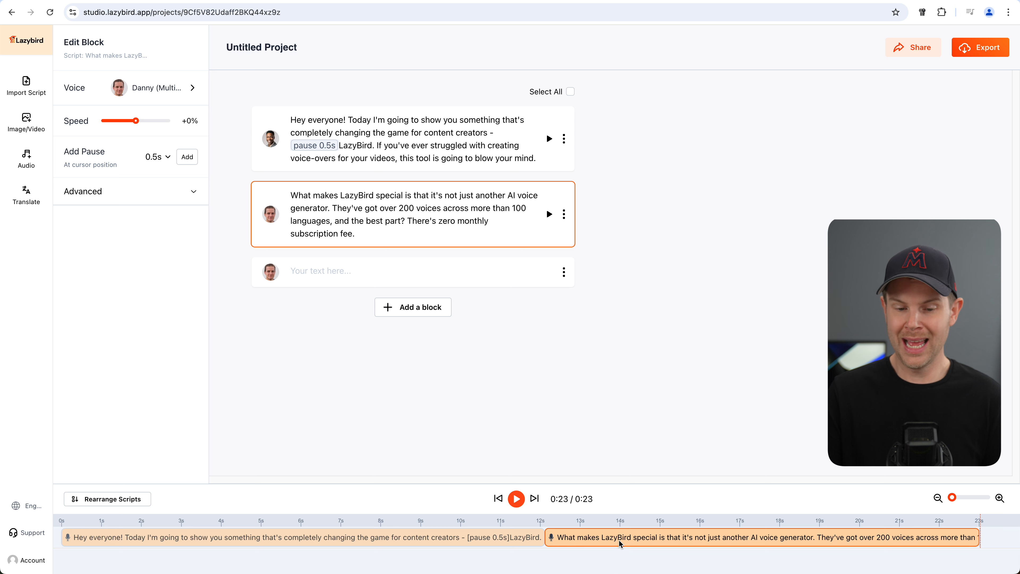
left_click_drag(618, 539, 611, 543)
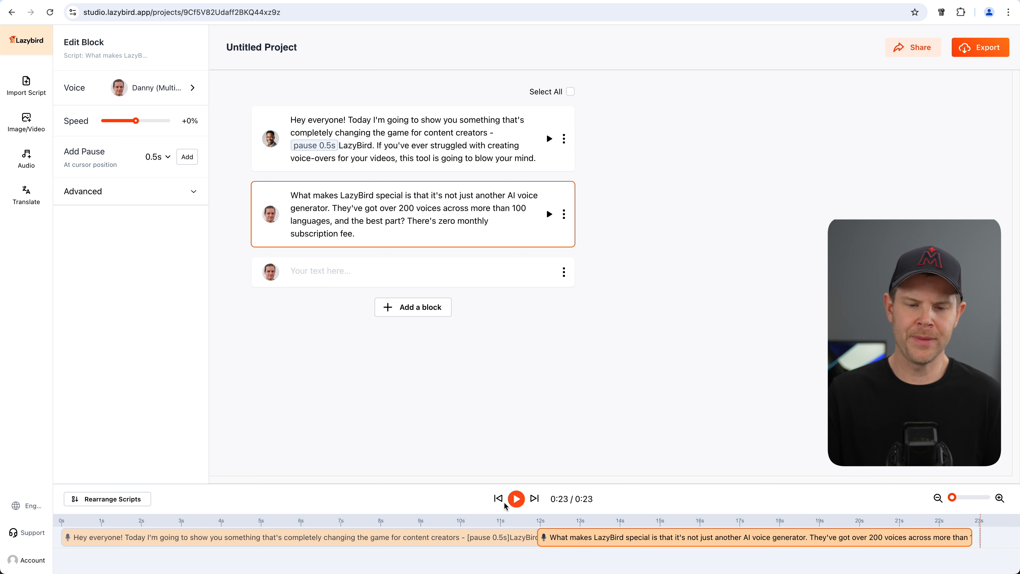
left_click(426, 525)
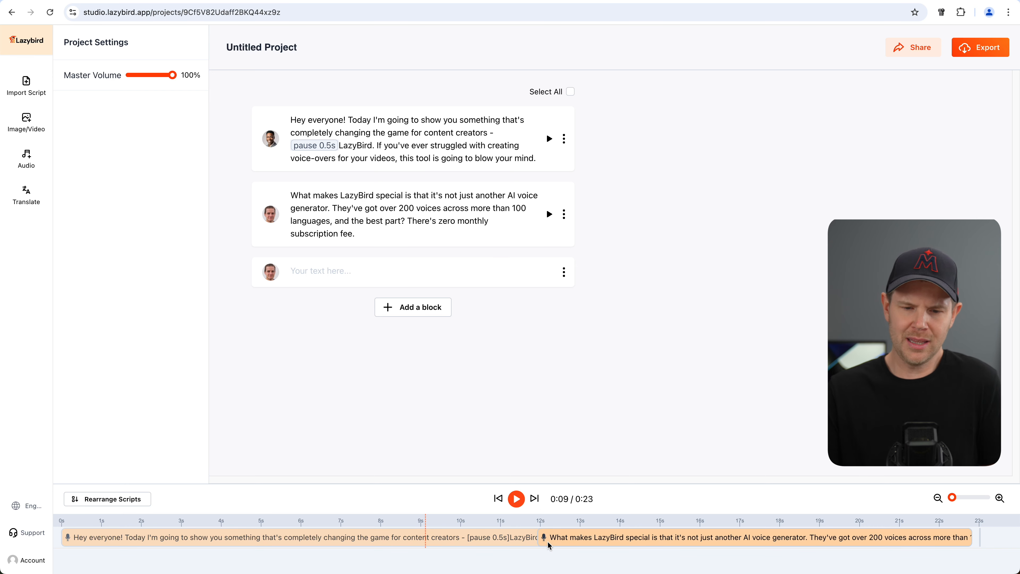
left_click(516, 499)
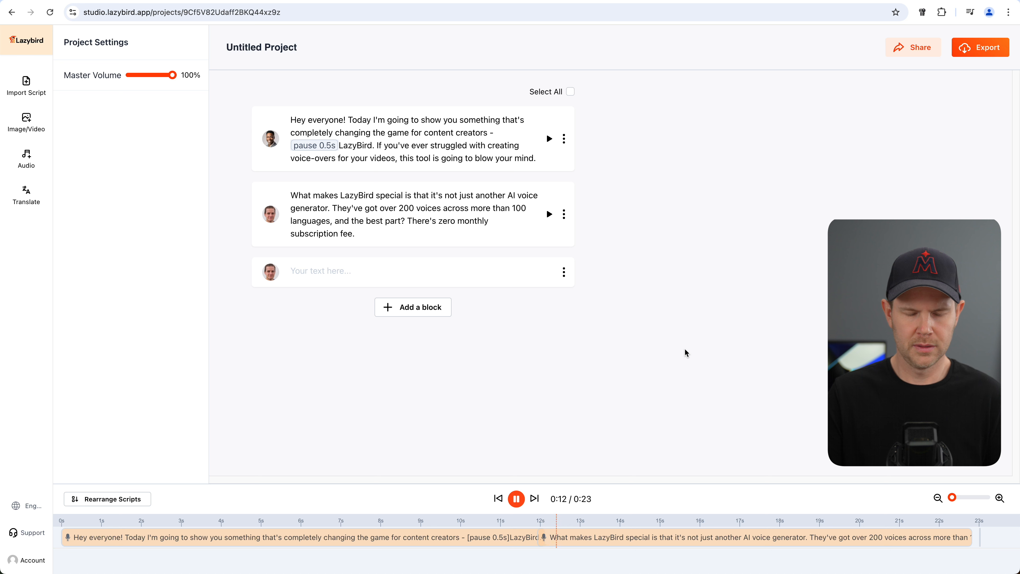
left_click(516, 498)
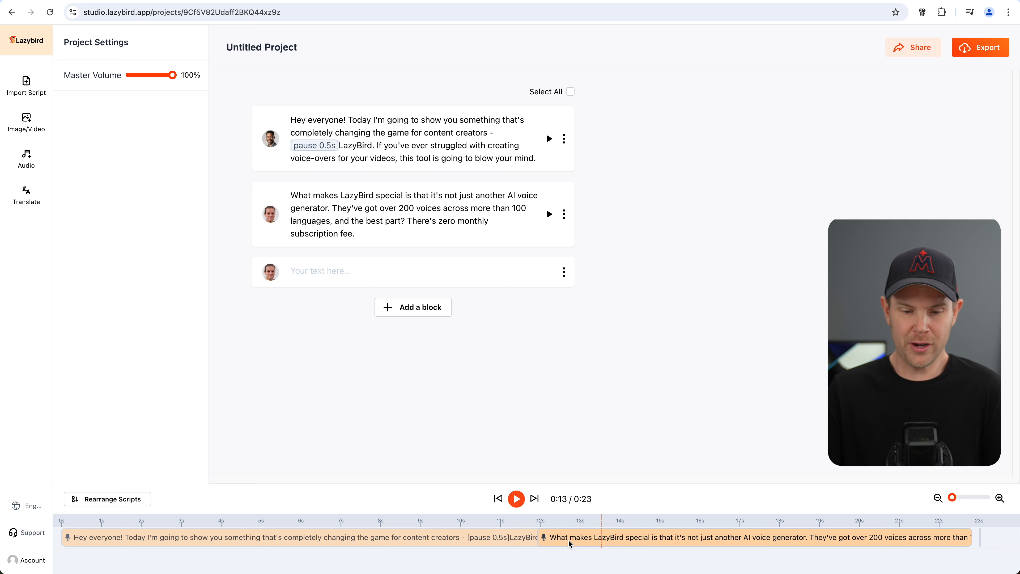
Move the second clip earlier to start at about 11.4 s, overlapping the first, and play the overlap from about 10.5 s
left_click_drag(568, 539, 547, 540)
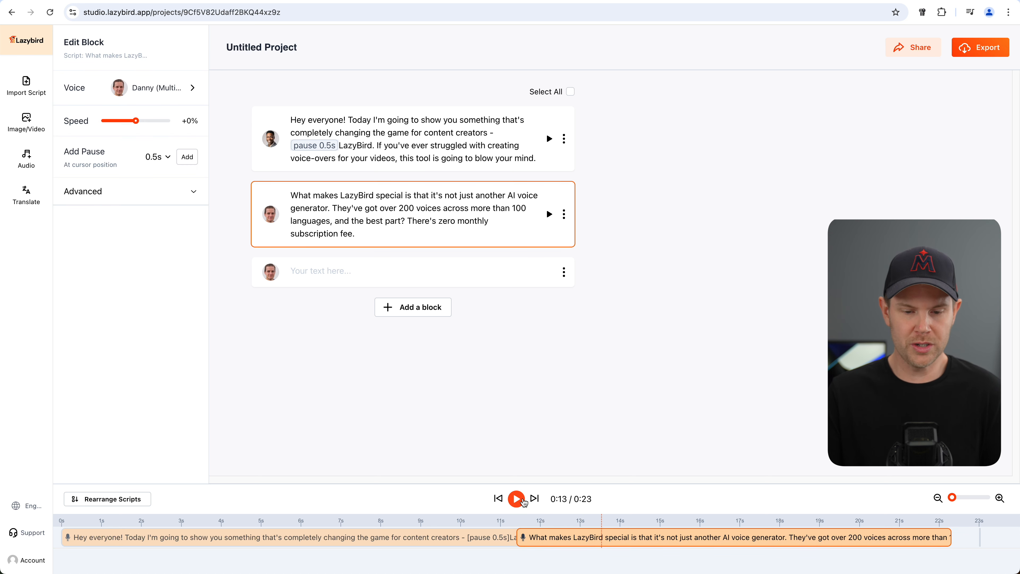
left_click(482, 518)
left_click(521, 499)
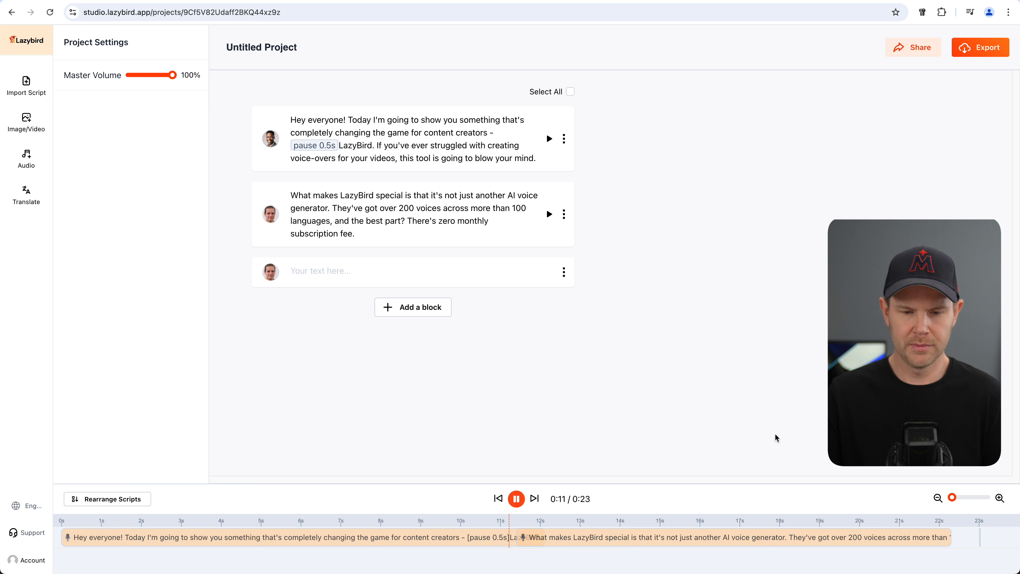
left_click(516, 499)
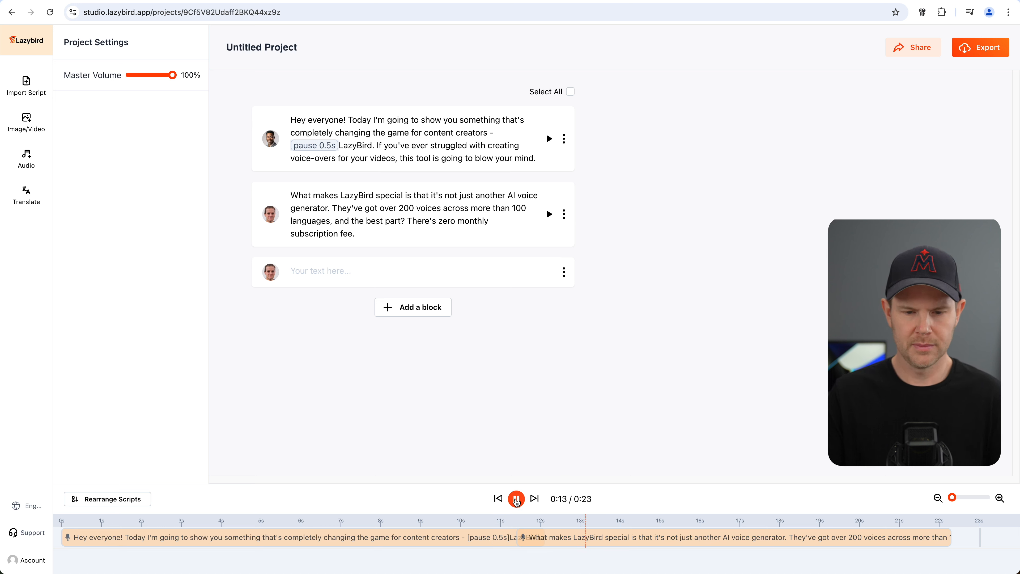
left_click(516, 499)
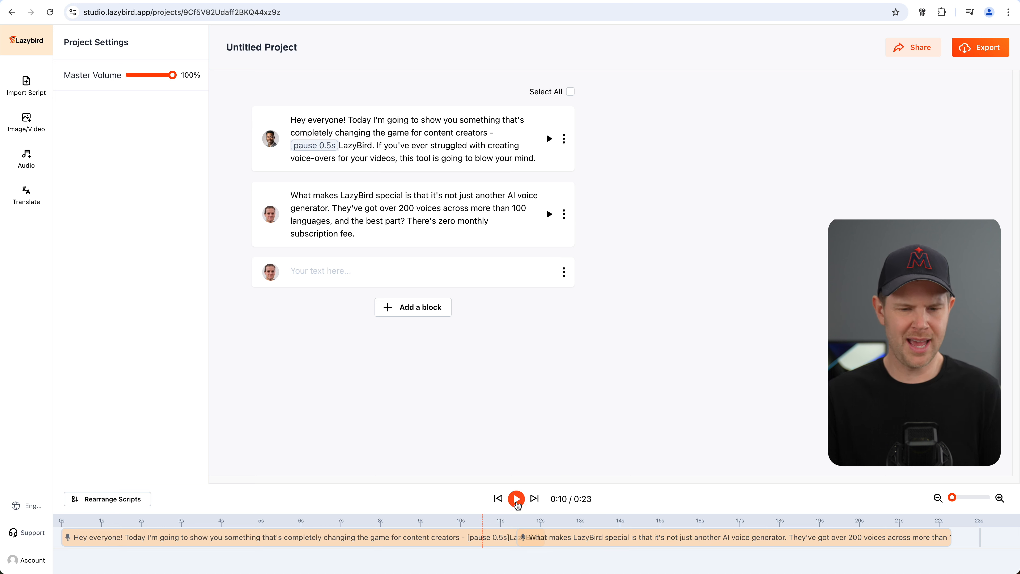
left_click(518, 498)
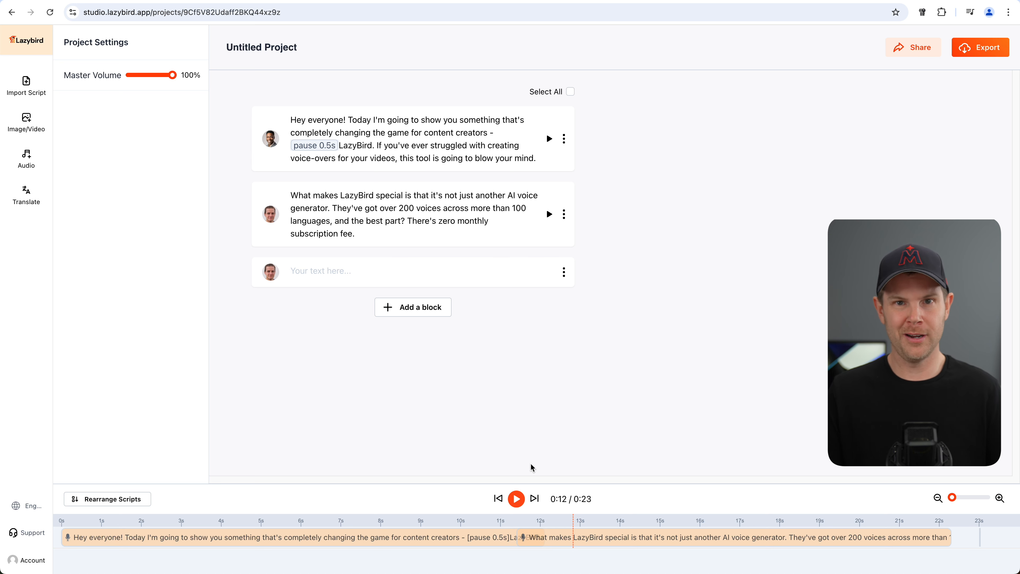
Set the second block's speed to +15% and its pitch to +15%
left_click(402, 225)
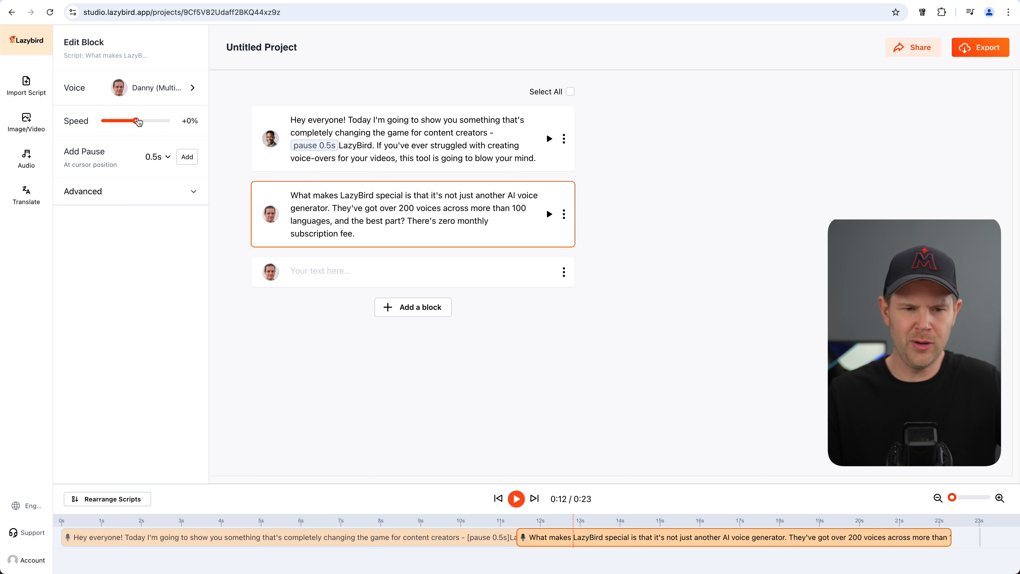
left_click_drag(136, 121, 146, 121)
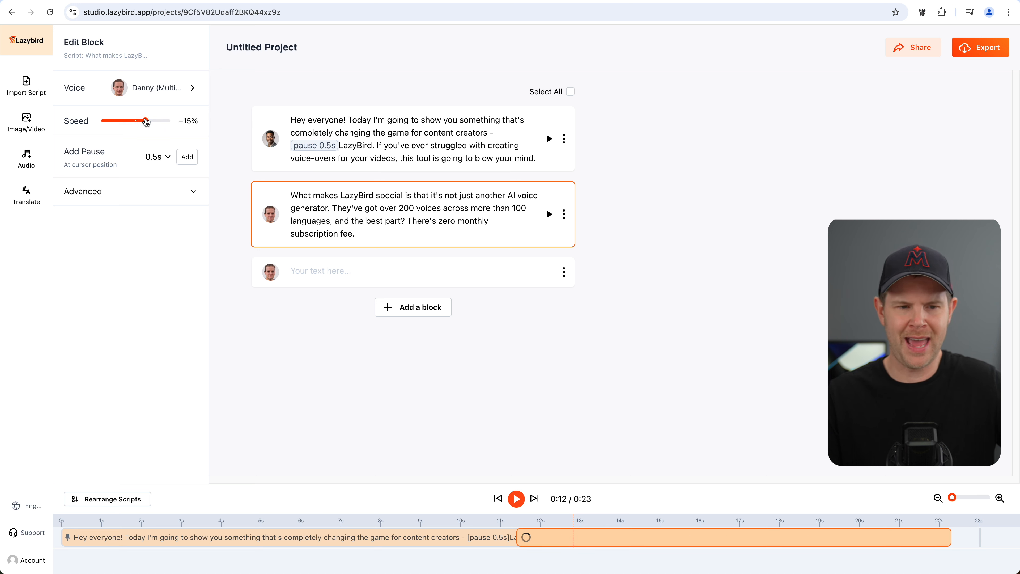
left_click(133, 196)
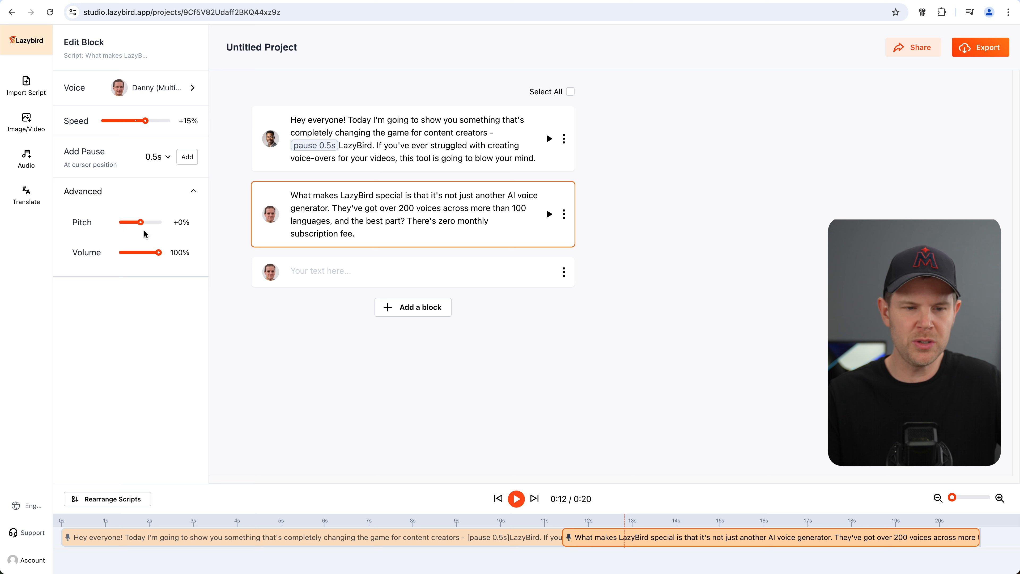
left_click(141, 223)
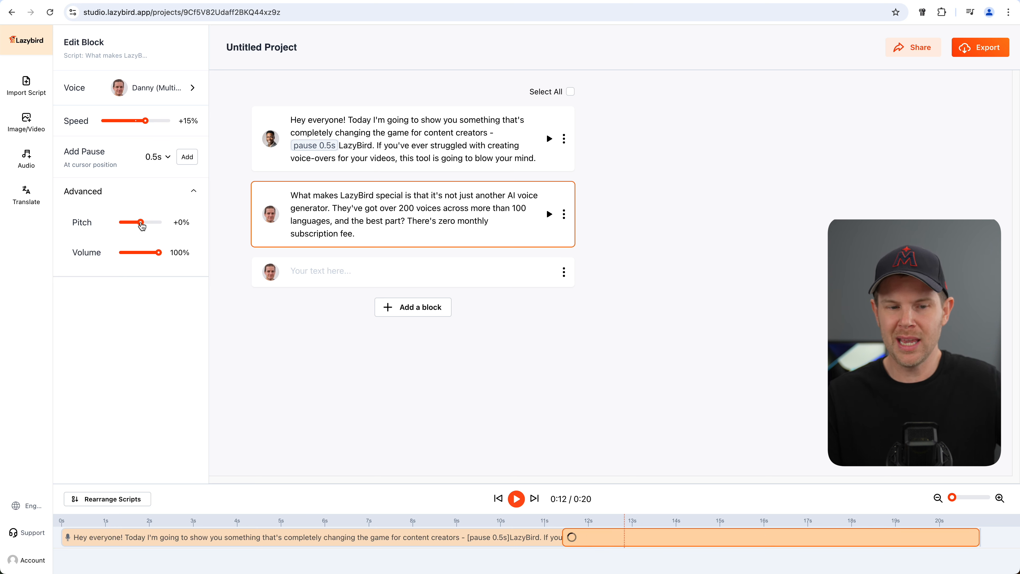
left_click_drag(142, 225, 147, 226)
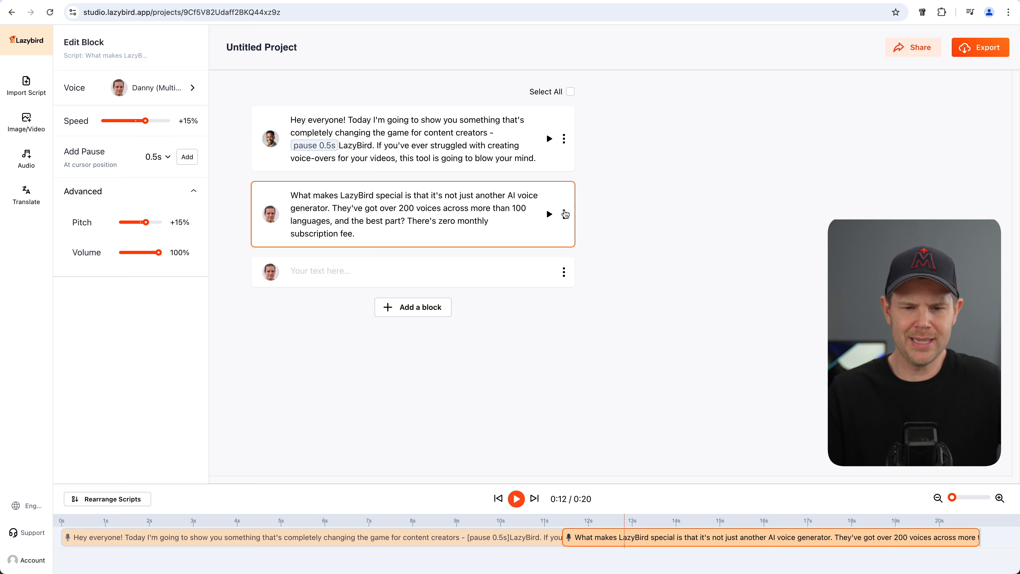
Move the second clip to start at about 12.3 s, just after the first clip, and preview the second block
left_click_drag(657, 543, 696, 538)
left_click(549, 216)
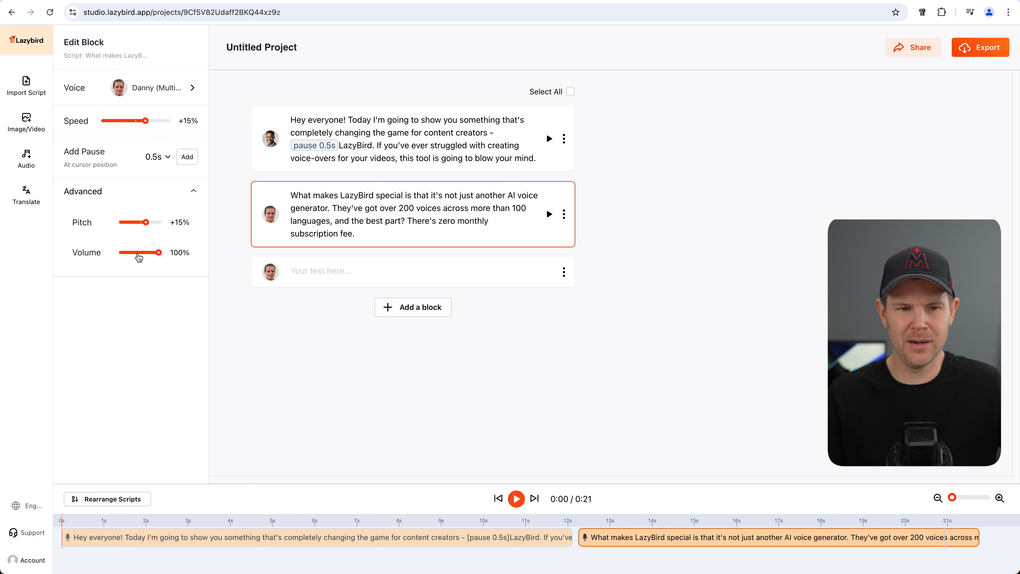
Set the second block's pitch to -20% and preview the voice-over
left_click_drag(146, 224, 133, 225)
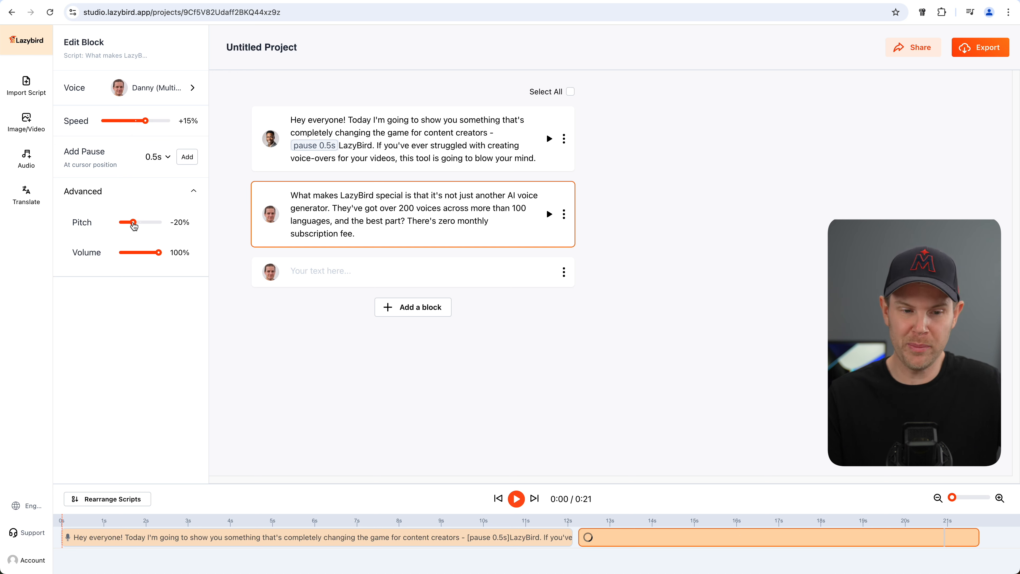
left_click(553, 216)
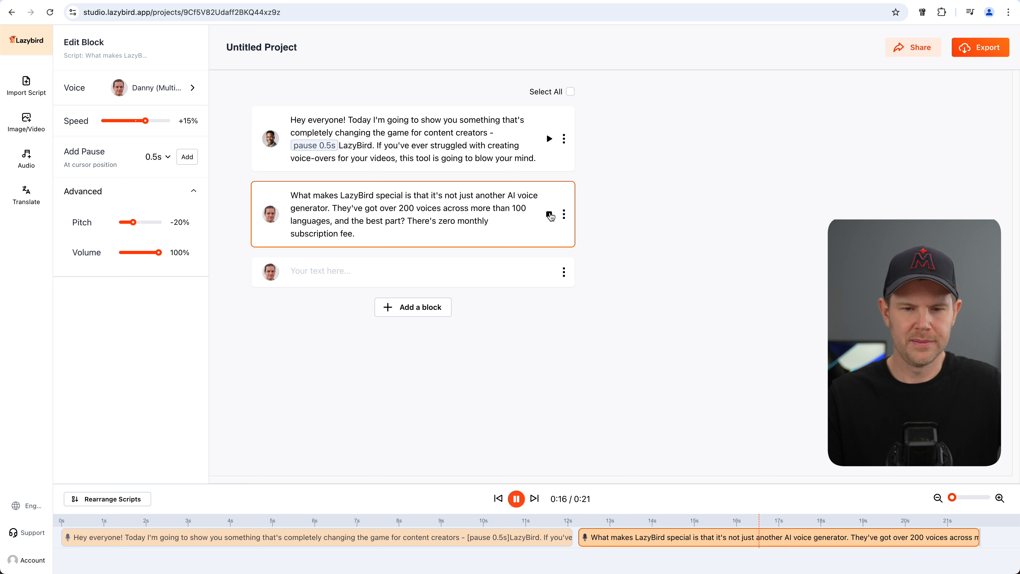
left_click(549, 215)
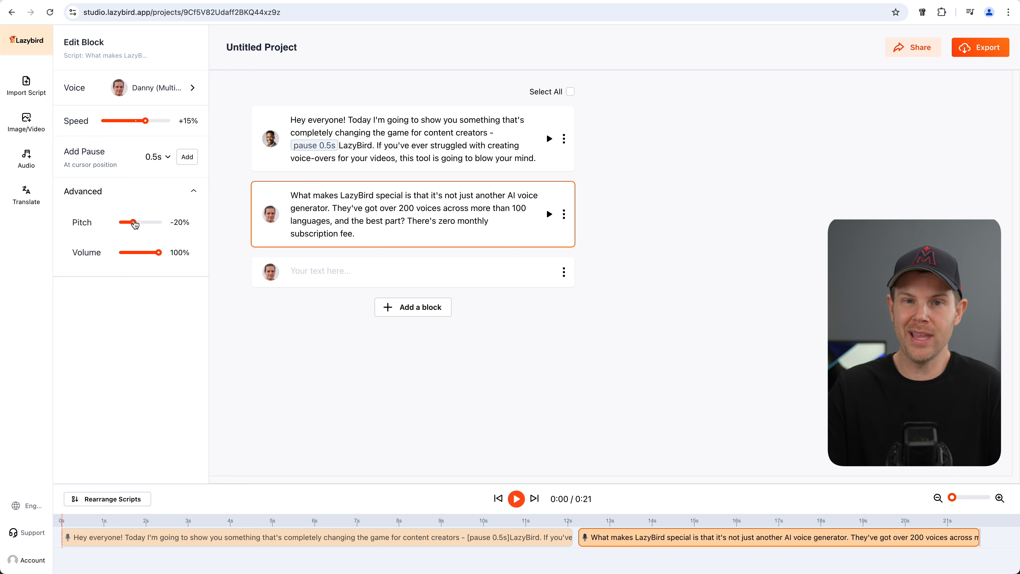
Set the second block's pitch to -5% and preview the voice-over
left_click_drag(134, 224, 139, 226)
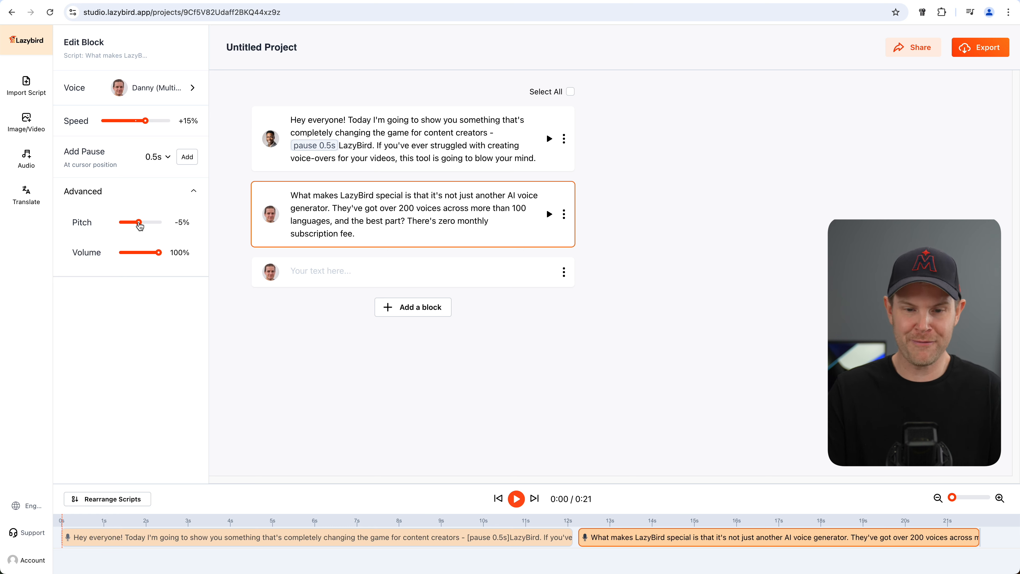
left_click(549, 214)
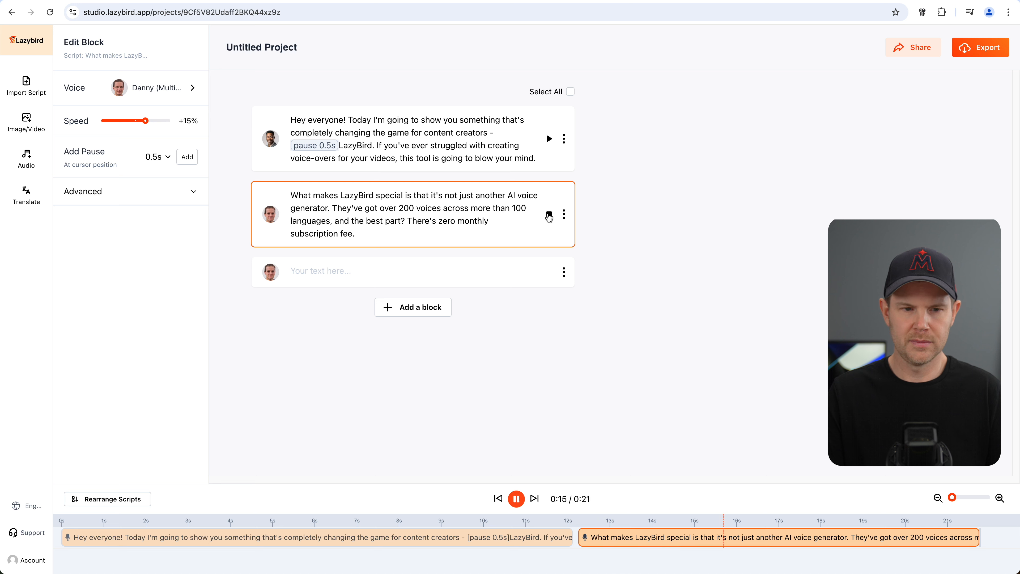
left_click(549, 215)
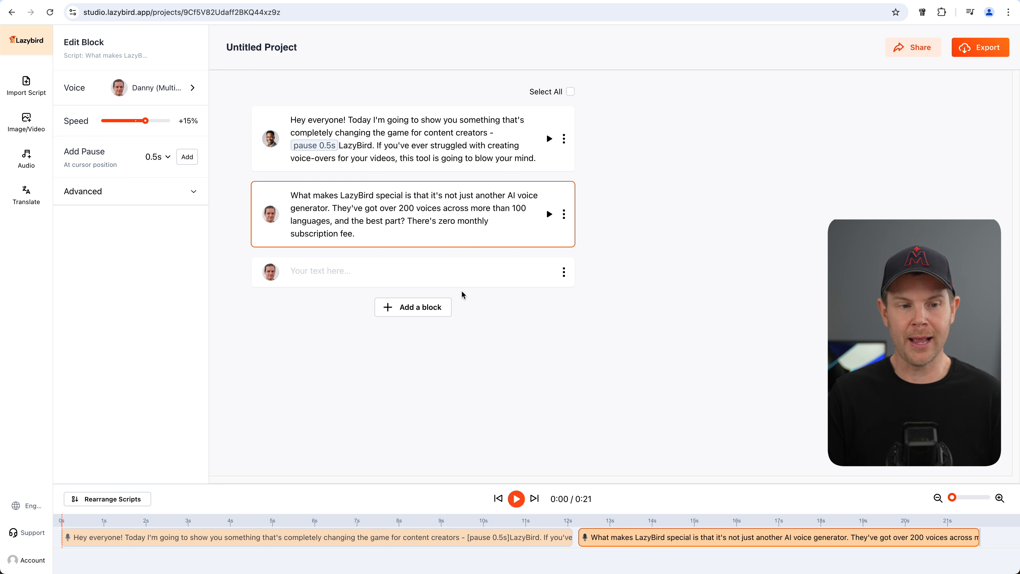
Open the script import settings and examine the options for splitting an imported script
left_click(21, 83)
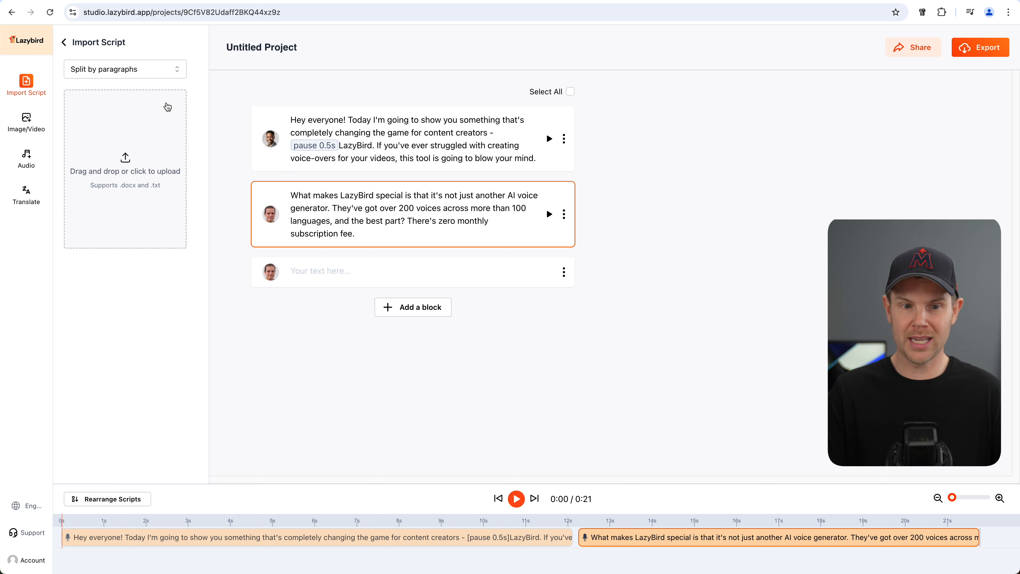
left_click(128, 76)
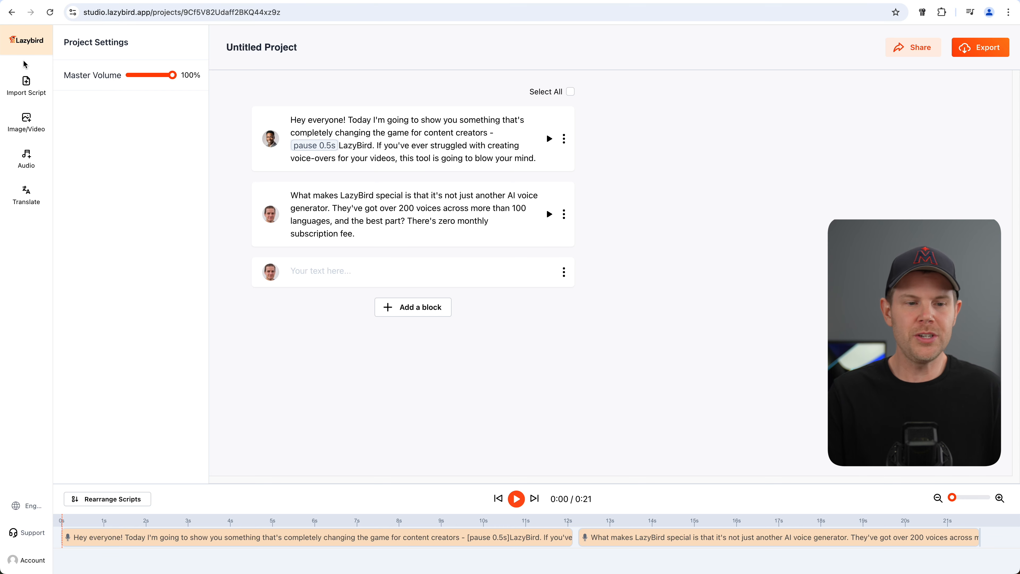
Browse the stock videos and add the vertical rainfall thunderstorm video to the timeline
left_click(27, 121)
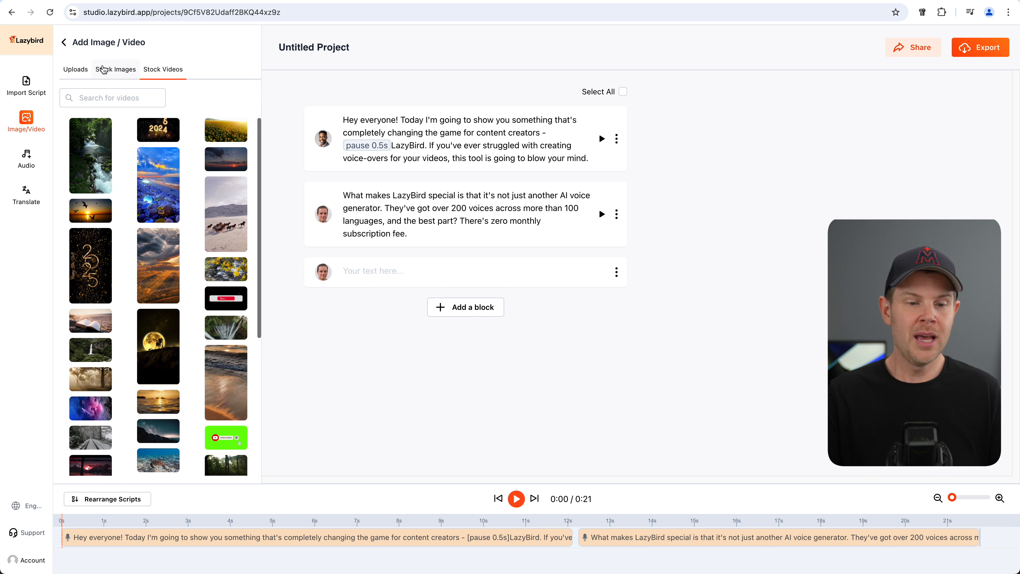
left_click(88, 71)
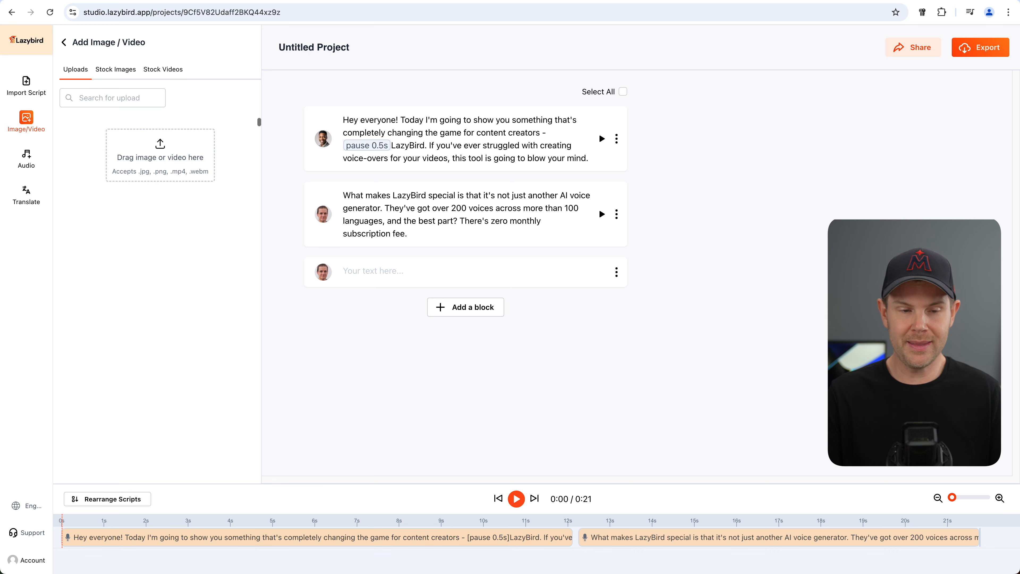
left_click(169, 70)
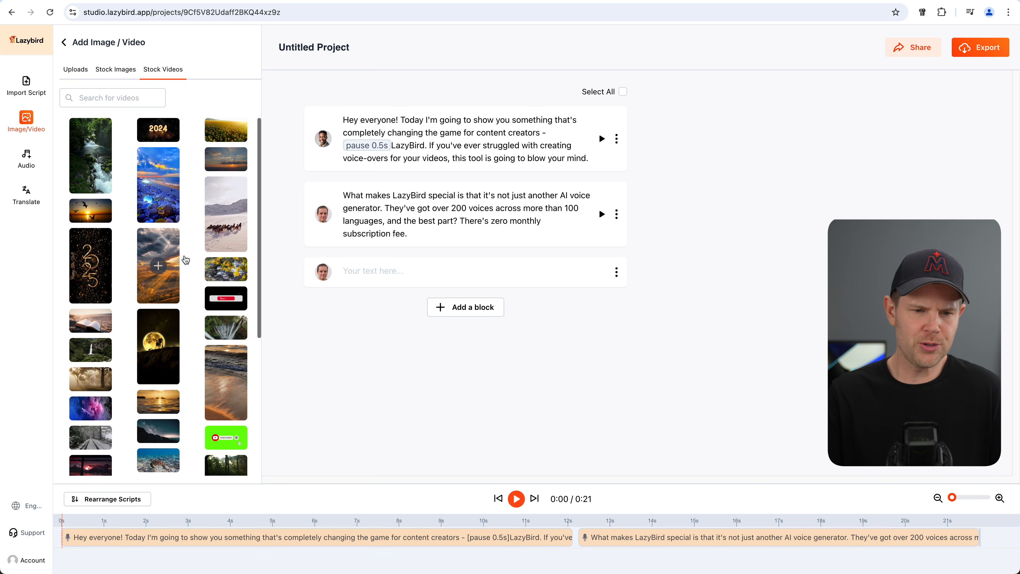
scroll(161, 345, "down", 5)
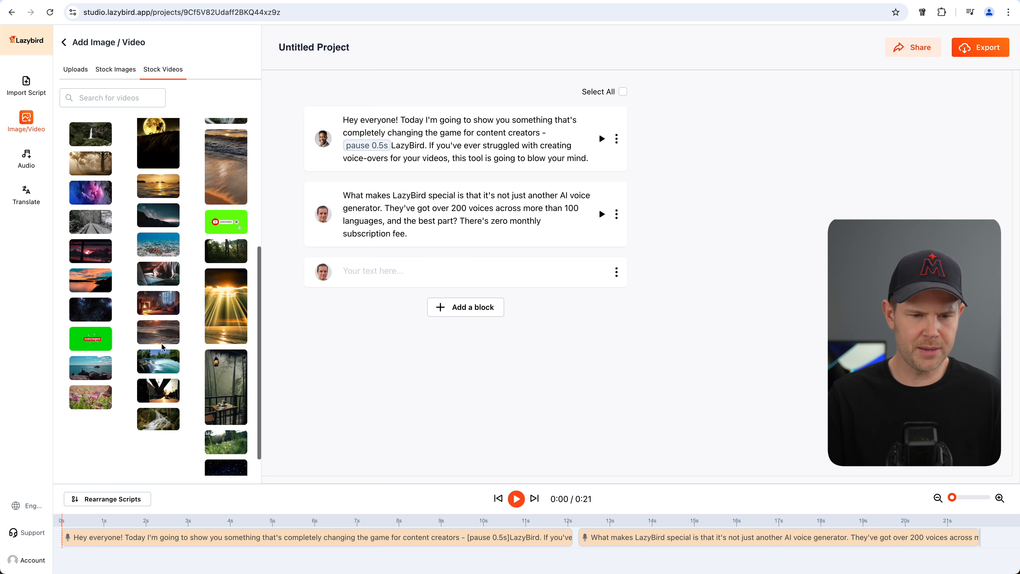
scroll(163, 346, "down", 1)
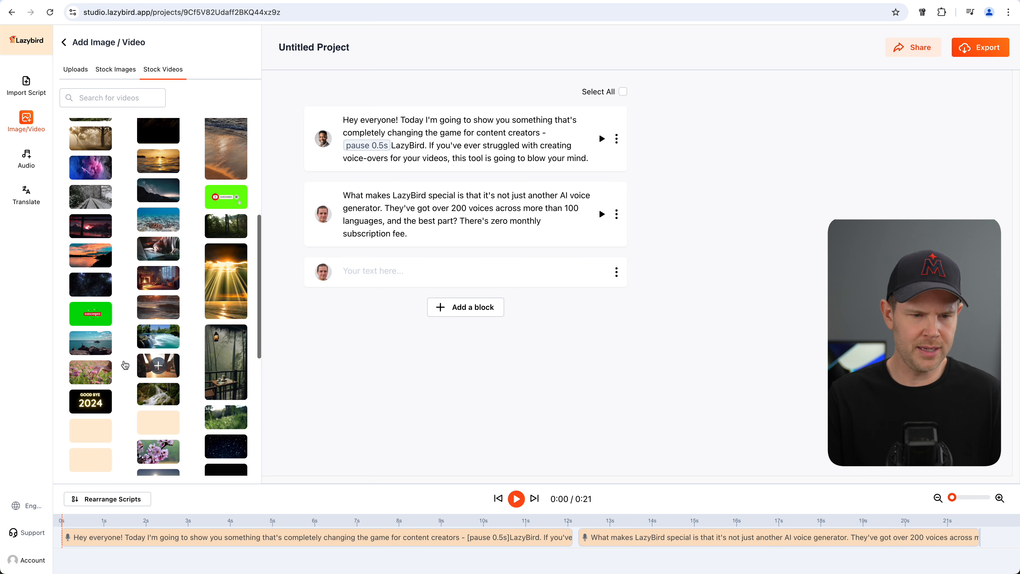
left_click(237, 356)
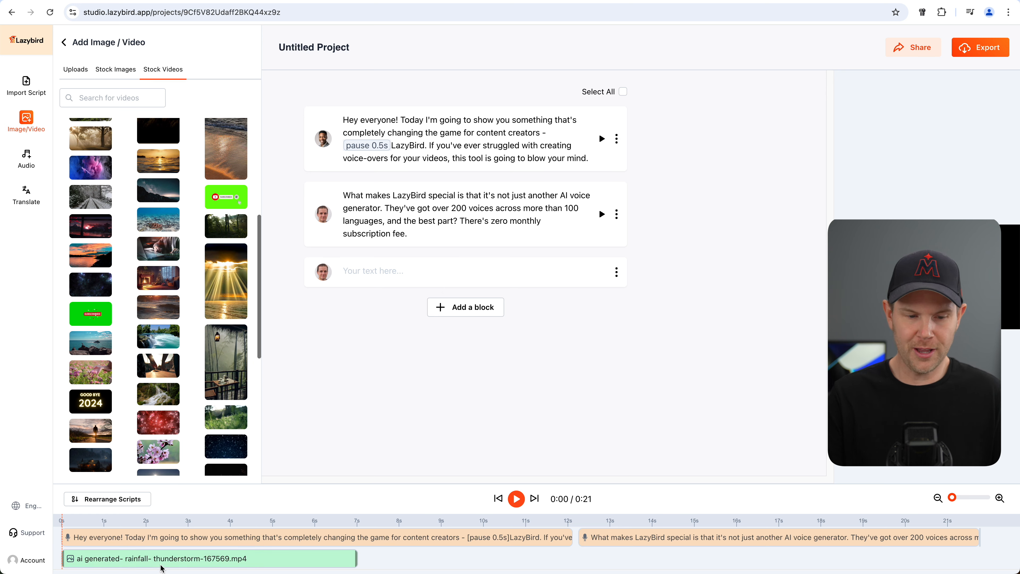
mouse_move(233, 379)
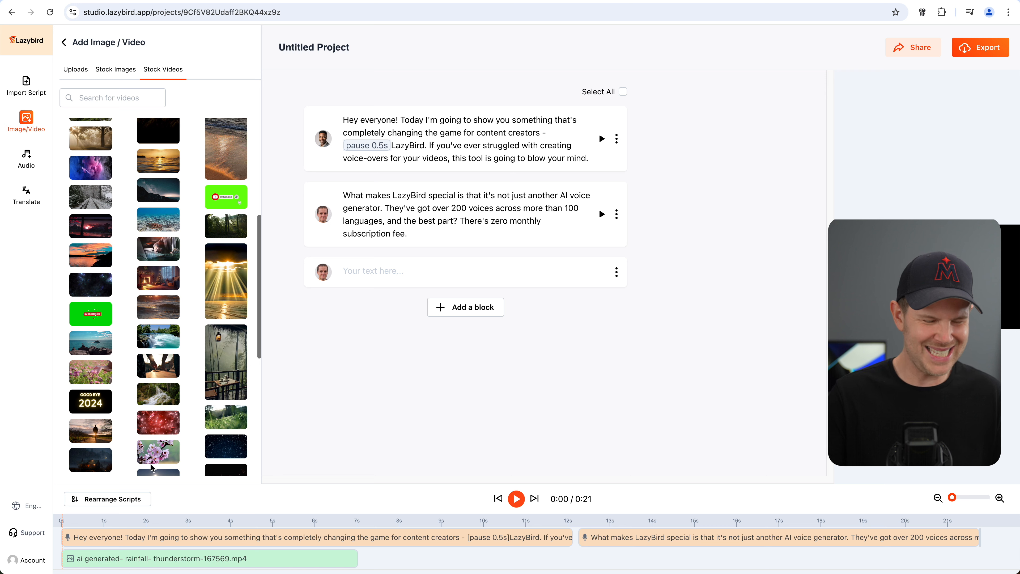
Preview the project with the rainfall video from about 0.6 s on the timeline
left_click(88, 522)
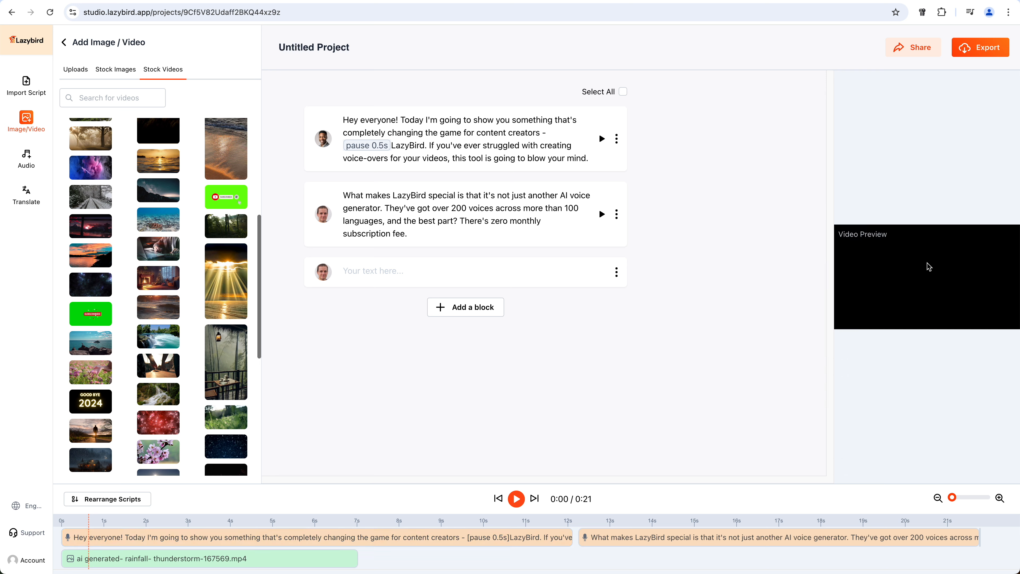
left_click(518, 499)
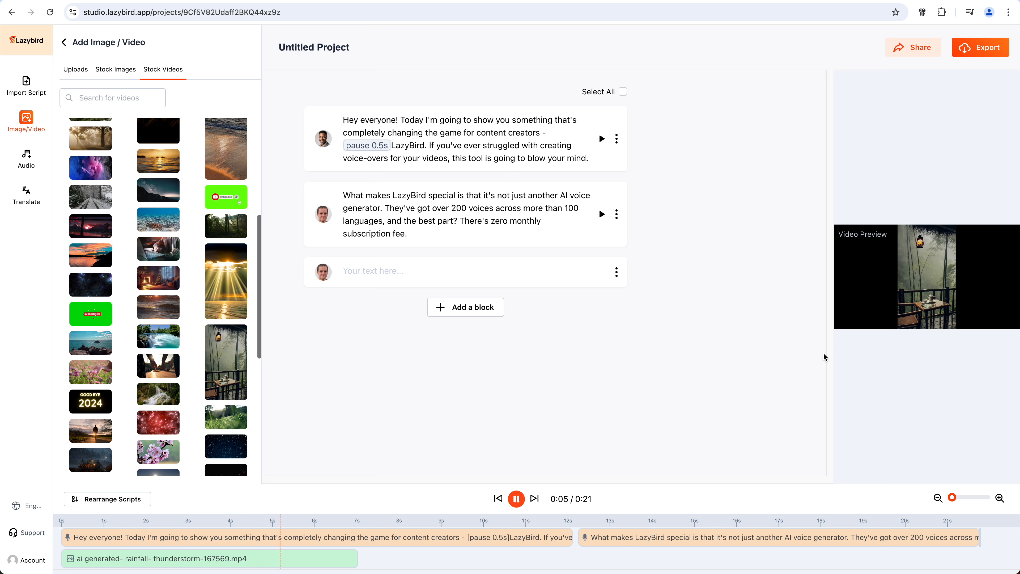
left_click(518, 499)
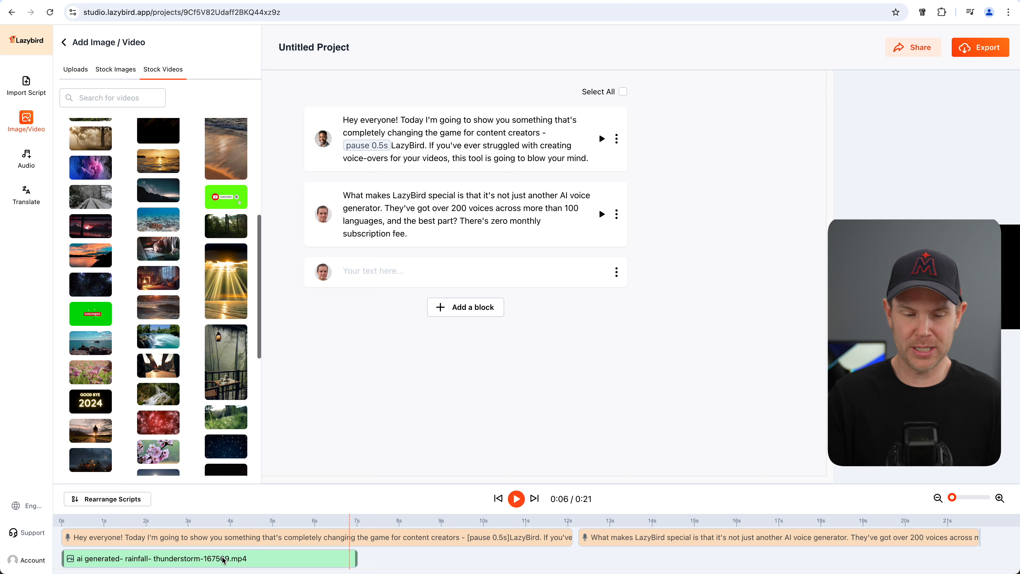
Reposition the rainfall clip and adjust both its ends so it spans about 4.7 s to 12.1 s, with a 0.4 s extension
left_click_drag(224, 559, 360, 556)
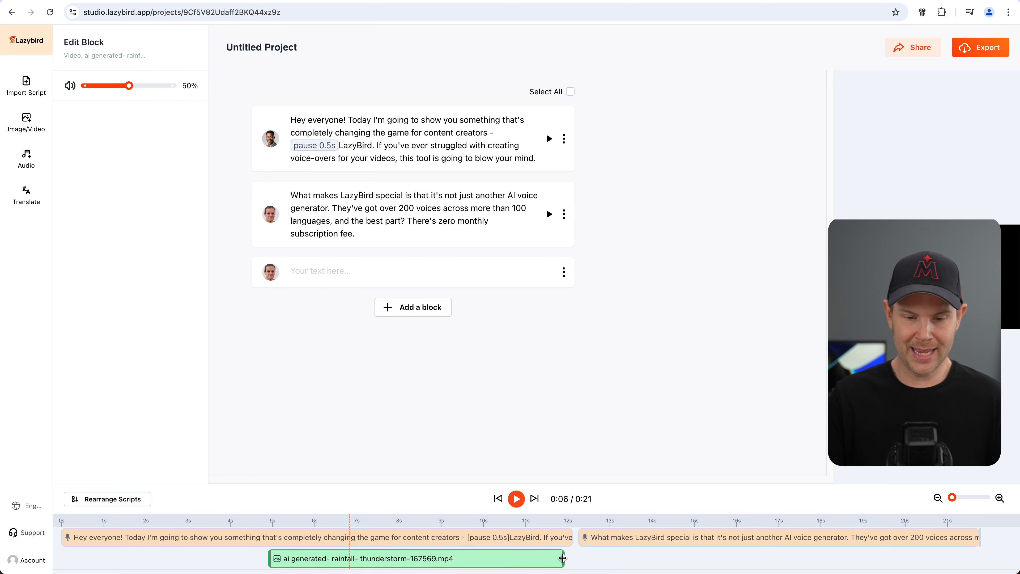
left_click_drag(562, 557, 457, 556)
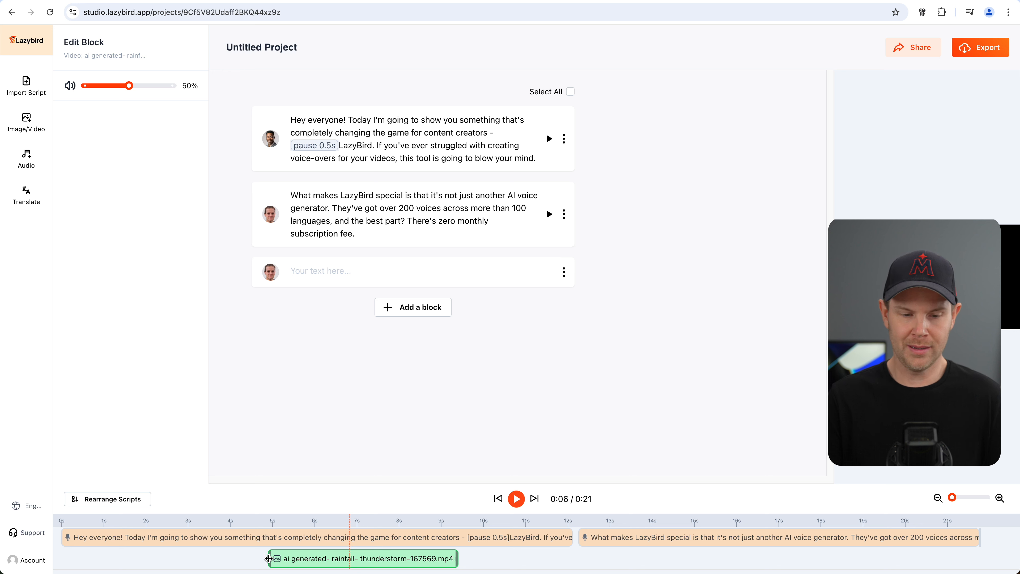
left_click_drag(272, 561, 224, 561)
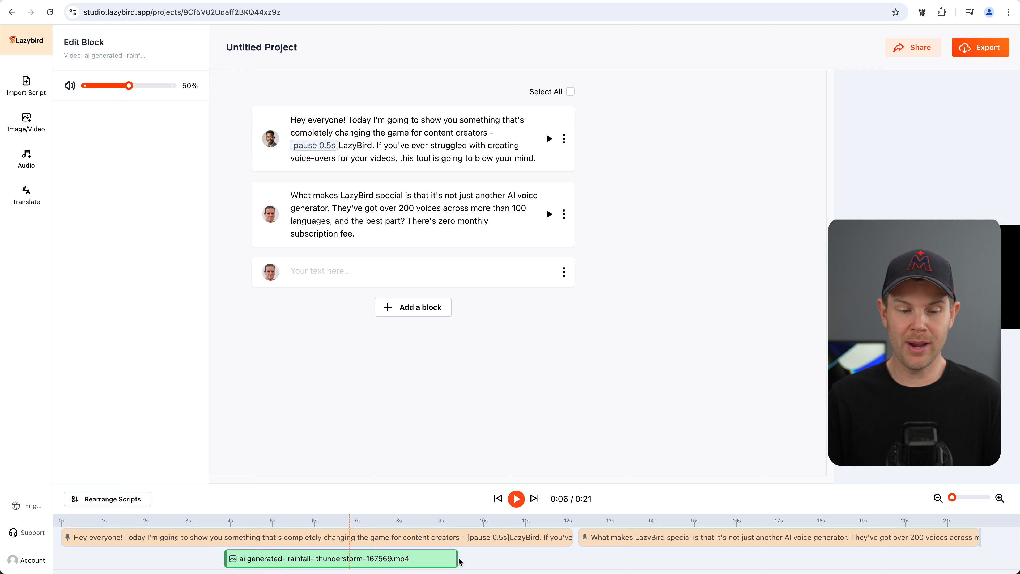
left_click_drag(225, 558, 367, 560)
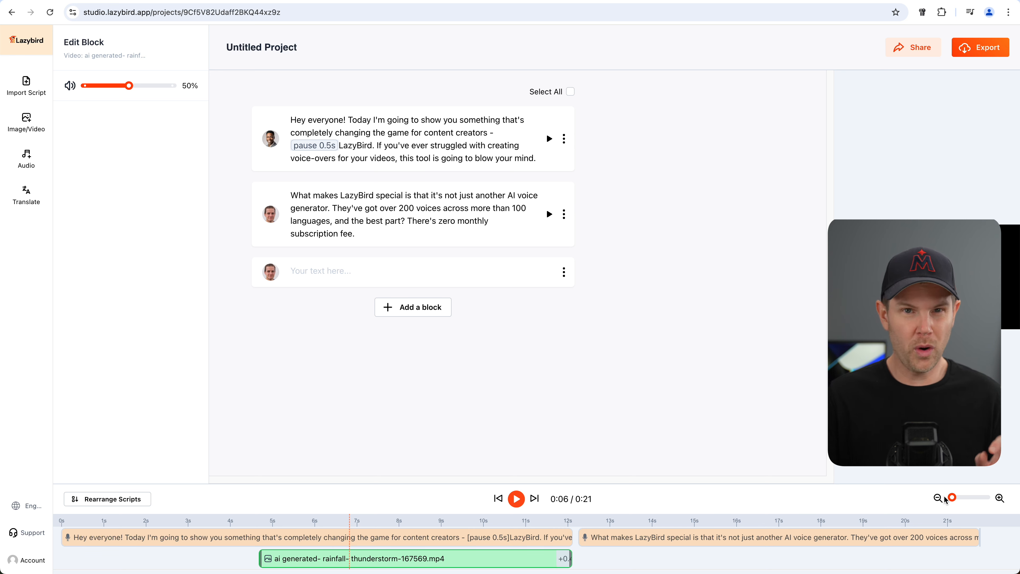
Move the rainfall clip to start at about 2.2 s and rearrange the scripts so the voice clips follow each other
left_click(999, 498)
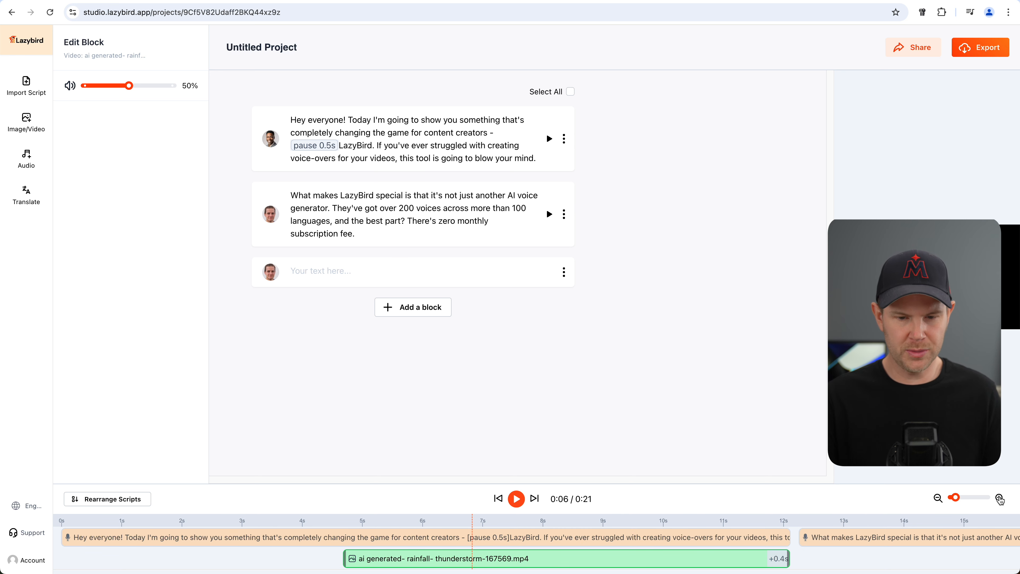
left_click(999, 499)
left_click(1000, 499)
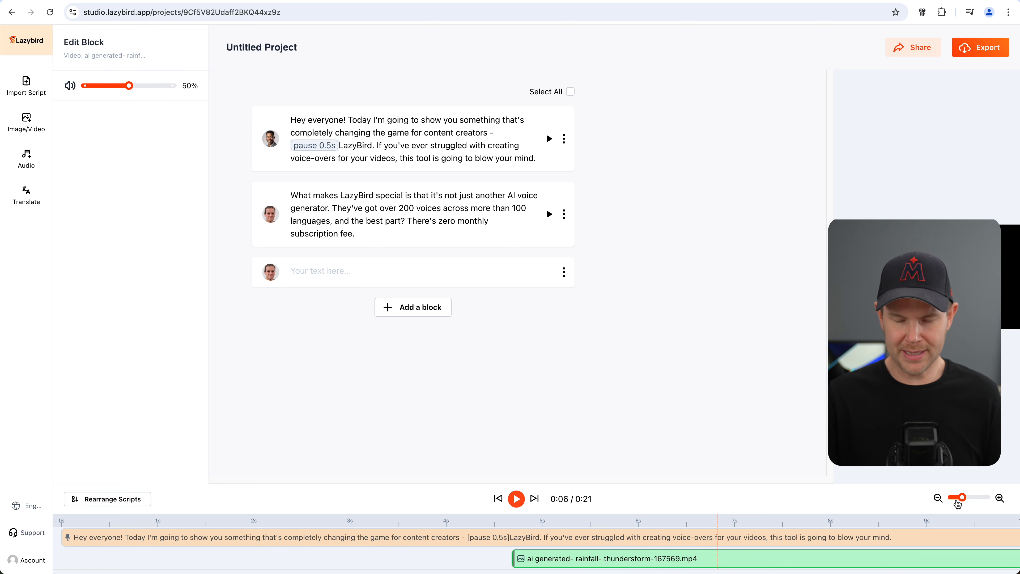
mouse_move(962, 498)
left_mouse_down()
mouse_move(983, 500)
mouse_move(962, 503)
left_mouse_up()
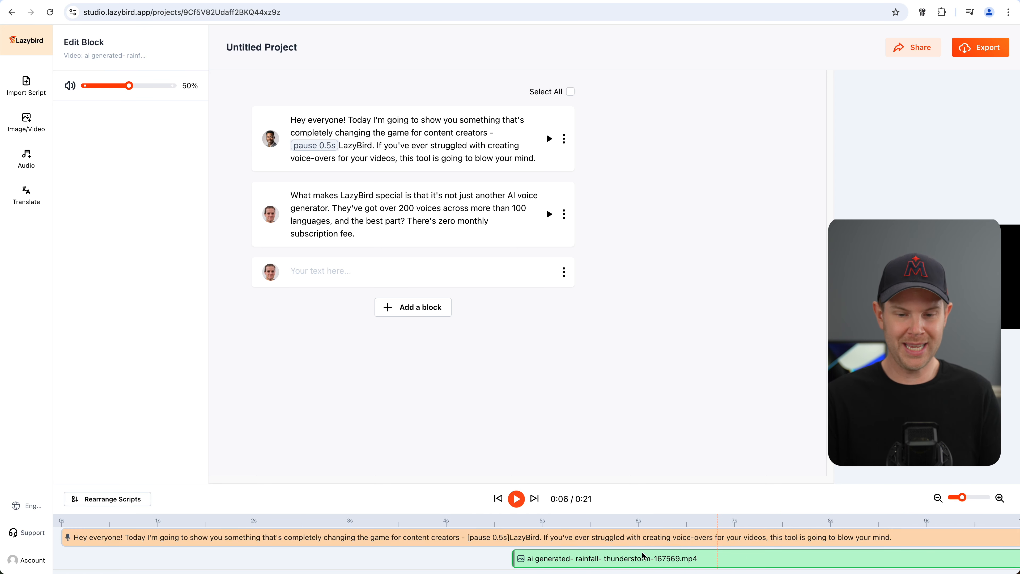
left_click_drag(633, 559, 609, 559)
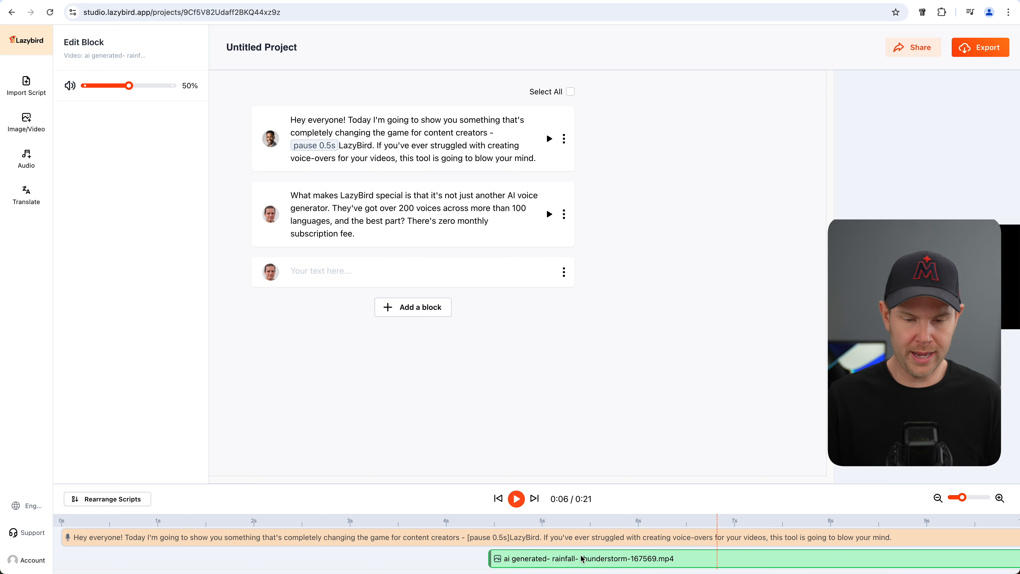
left_click_drag(583, 559, 365, 550)
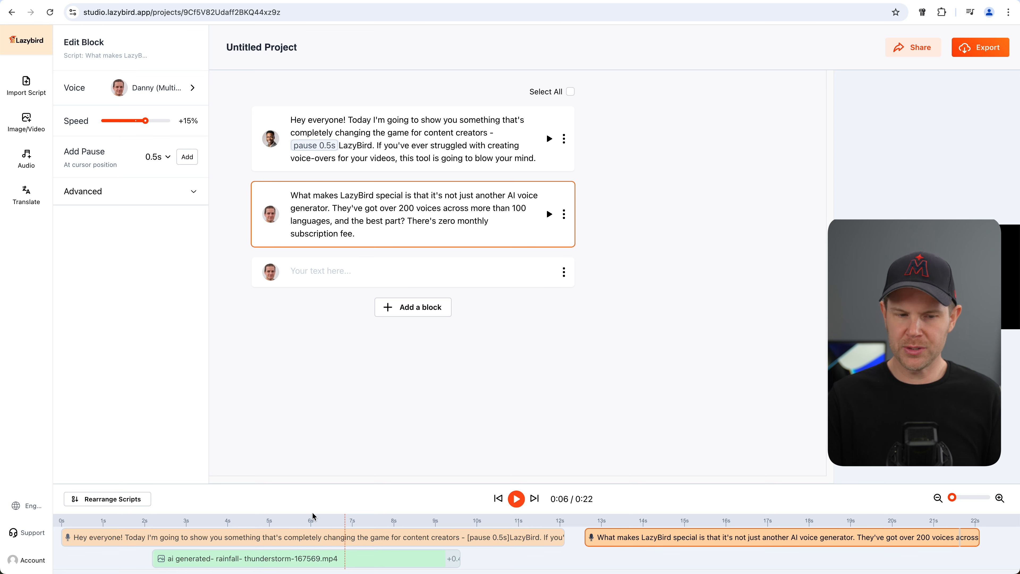
left_click(101, 501)
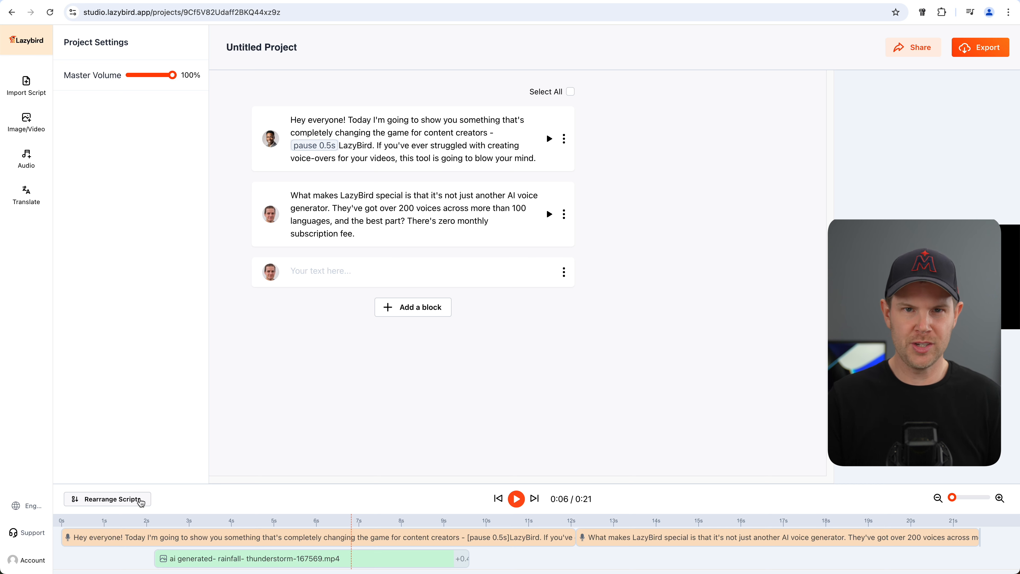
Add the stock music track Wilder and trim its end to about 21.6 s, matching the end of the voice-over
left_click(26, 161)
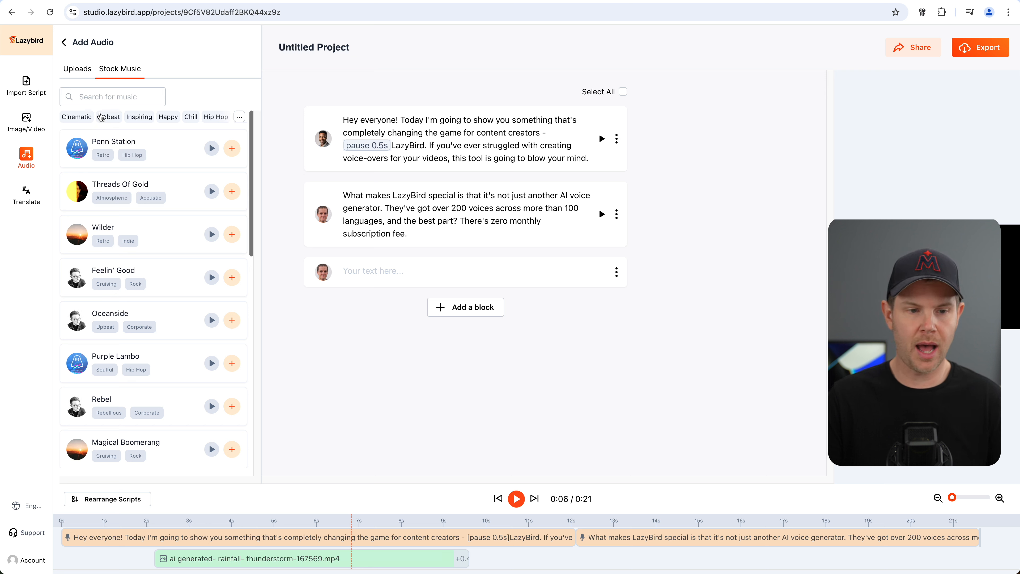
left_click(72, 71)
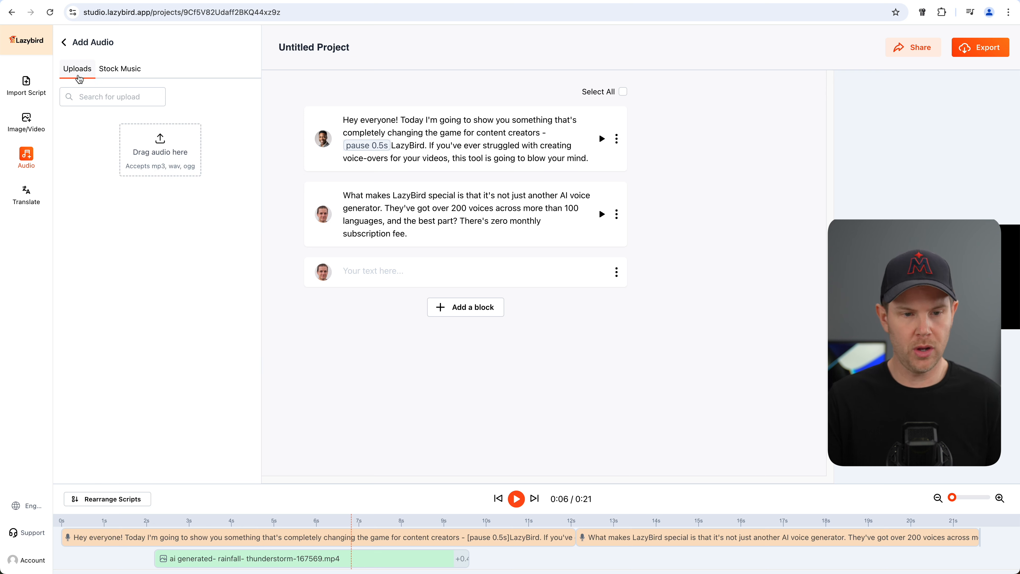
left_click(118, 72)
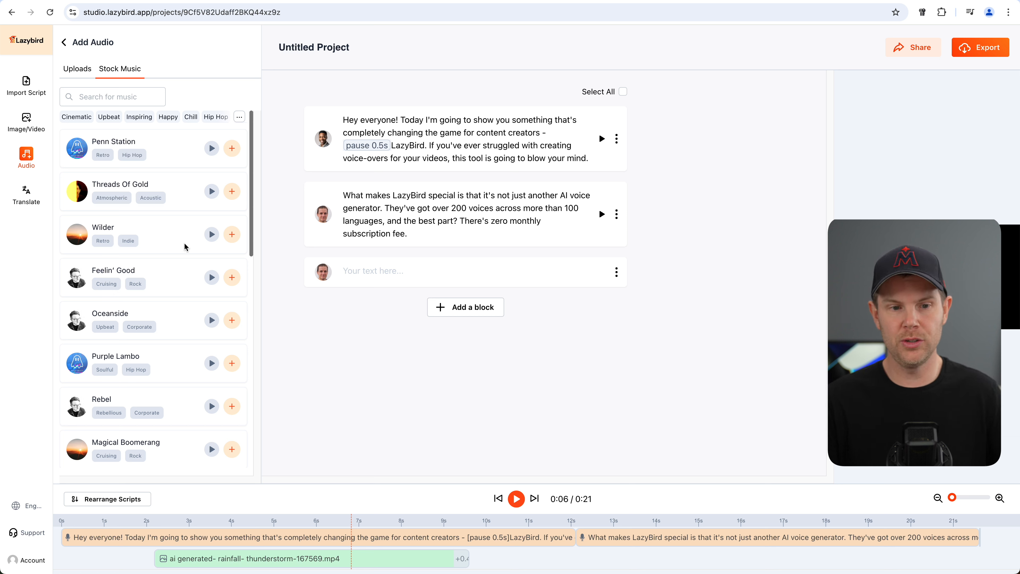
left_click(231, 234)
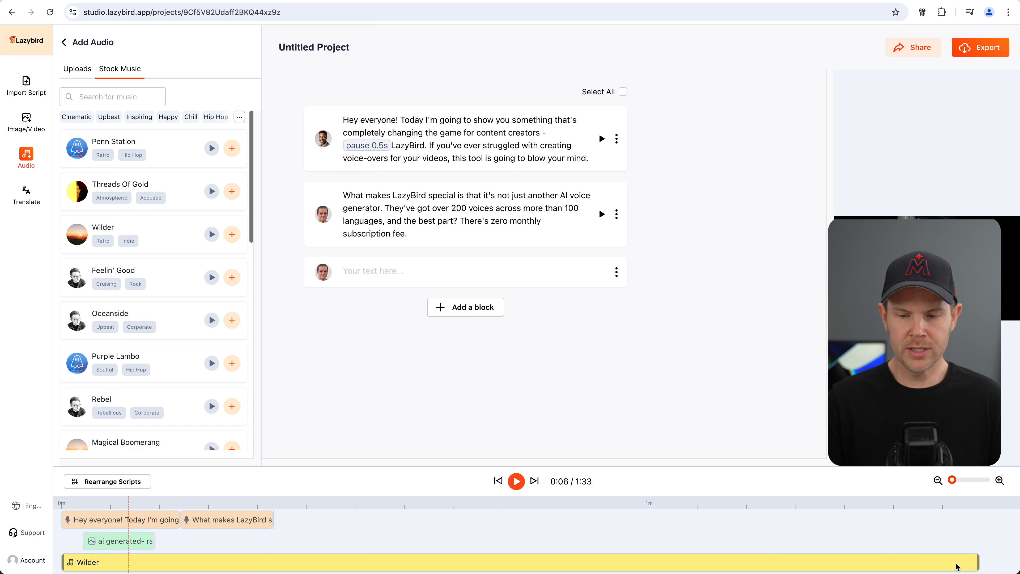
left_click_drag(978, 562, 273, 568)
mouse_move(978, 560)
left_mouse_down()
mouse_move(987, 561)
mouse_move(969, 560)
left_mouse_up()
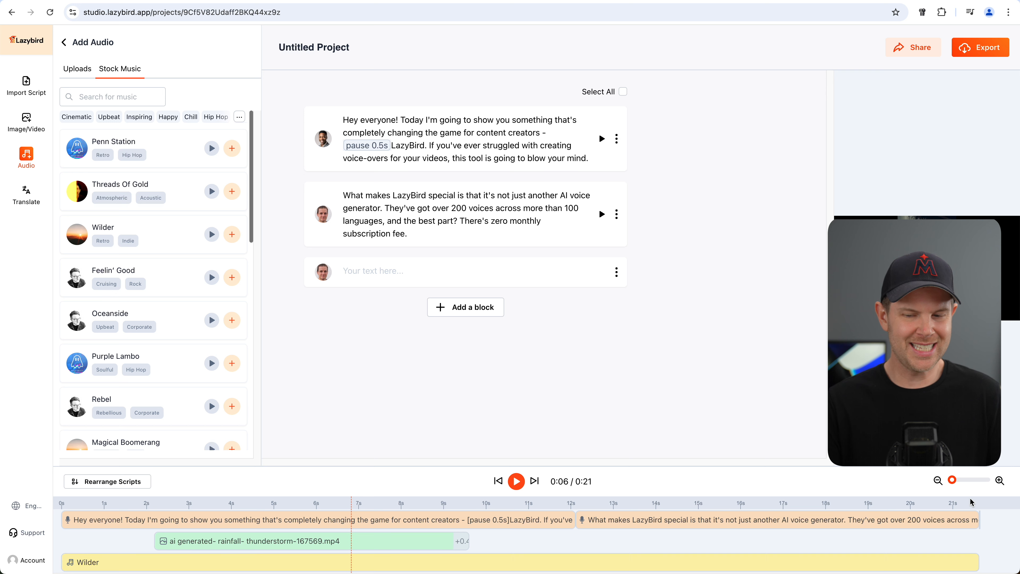
Set the Wilder music track's volume to 20% and preview the project to its end
left_click_drag(951, 480, 979, 481)
scroll(928, 525, "right", 15)
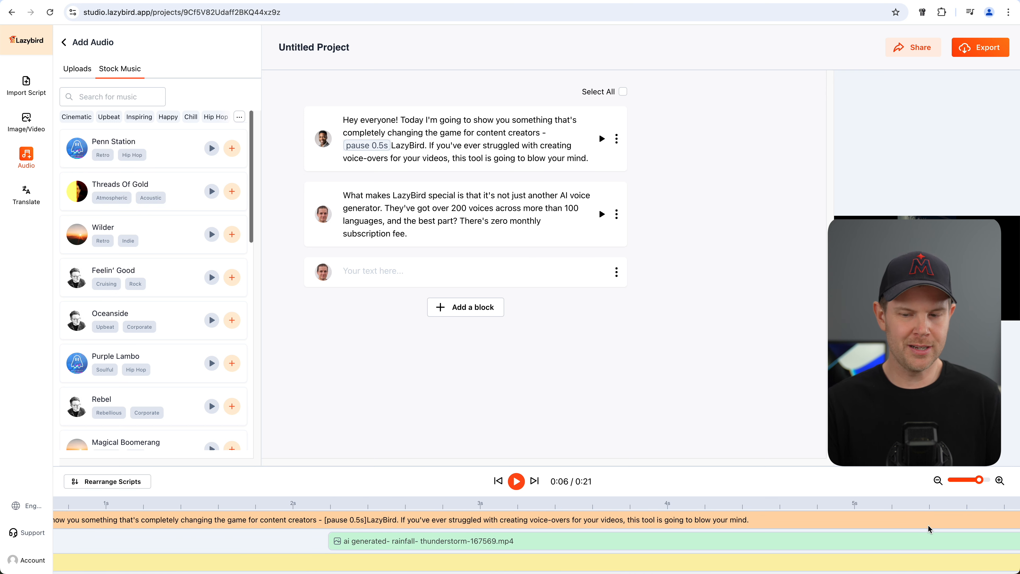
scroll(922, 525, "right", 20)
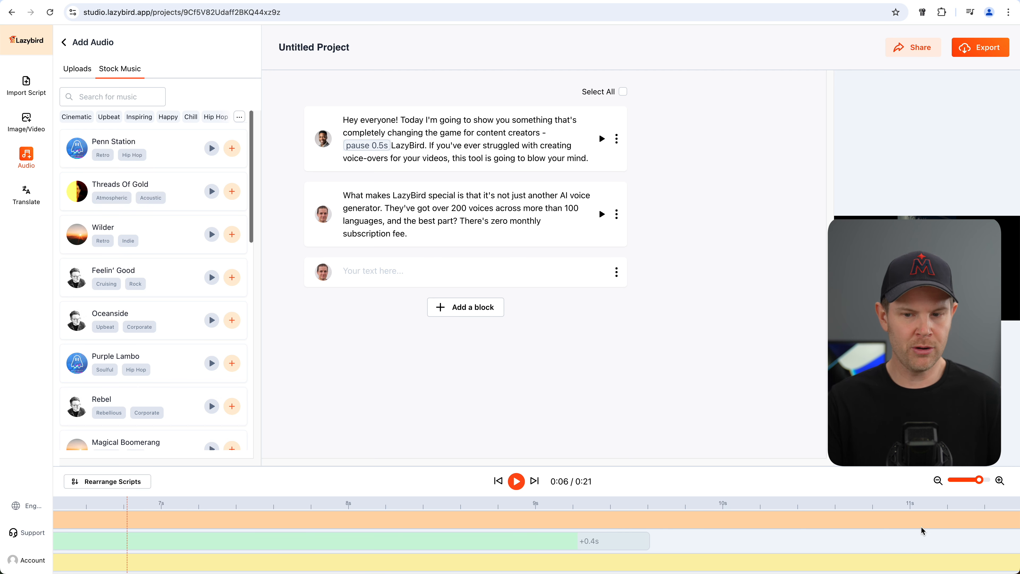
scroll(918, 528, "right", 8)
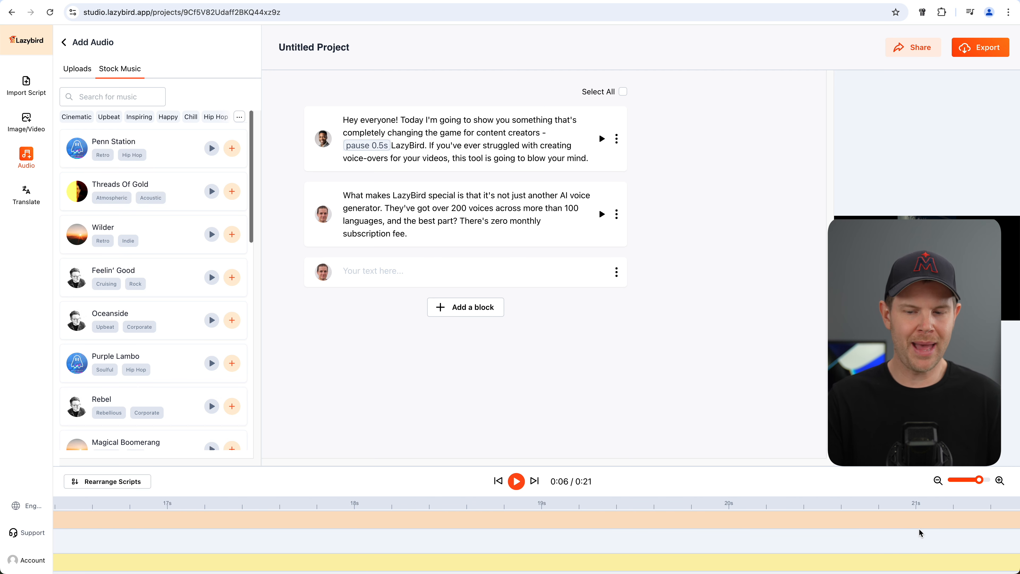
left_click(829, 565)
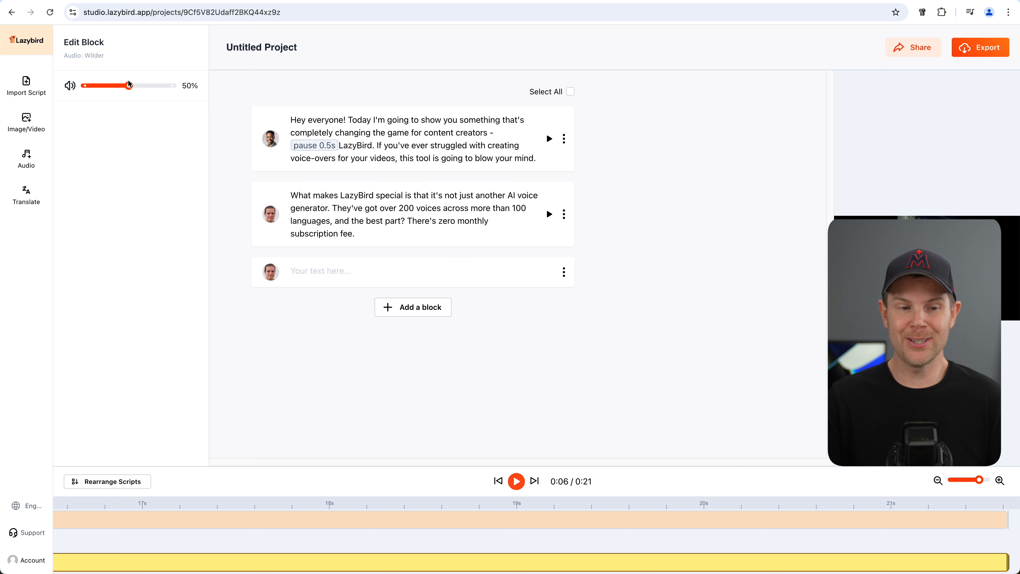
left_click_drag(128, 90, 106, 90)
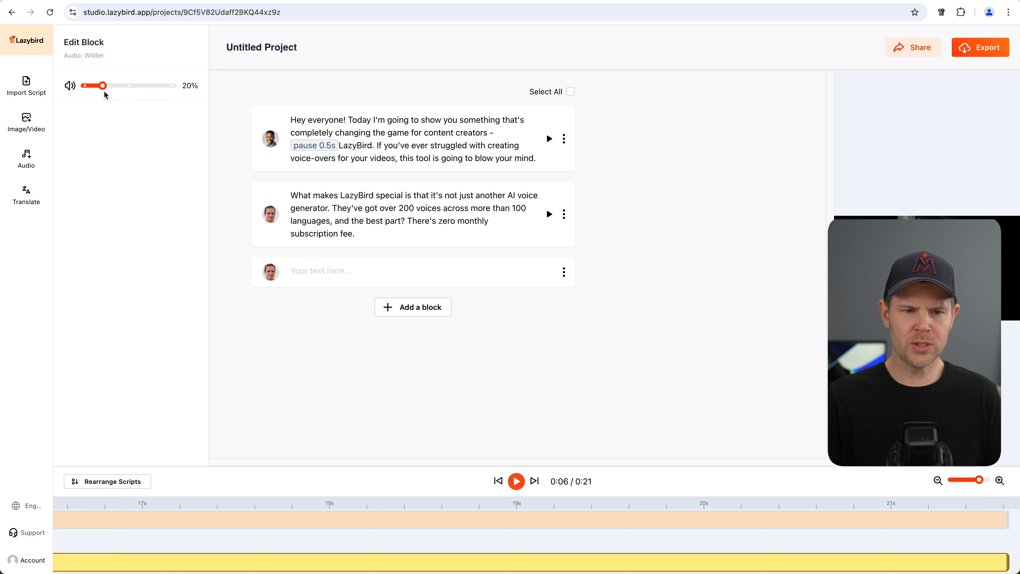
left_click(517, 484)
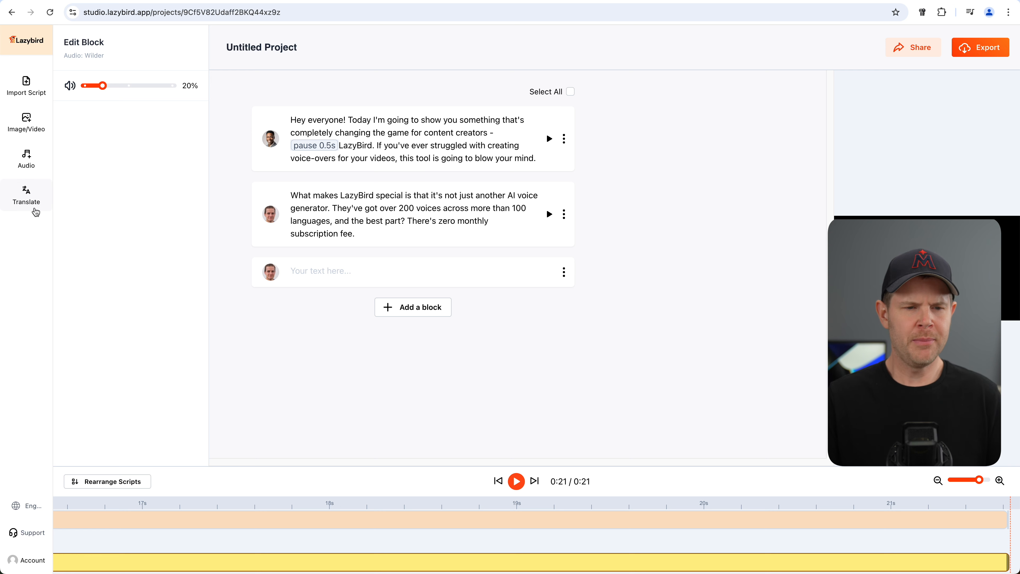
Rename the project as LazyBird Promo
triple_click(291, 48)
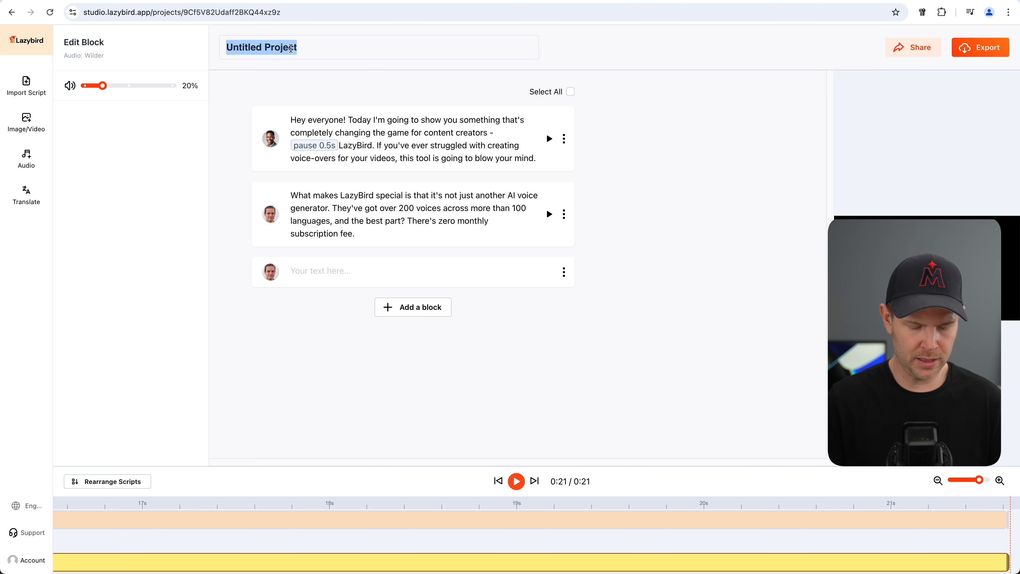
type("Lazy")
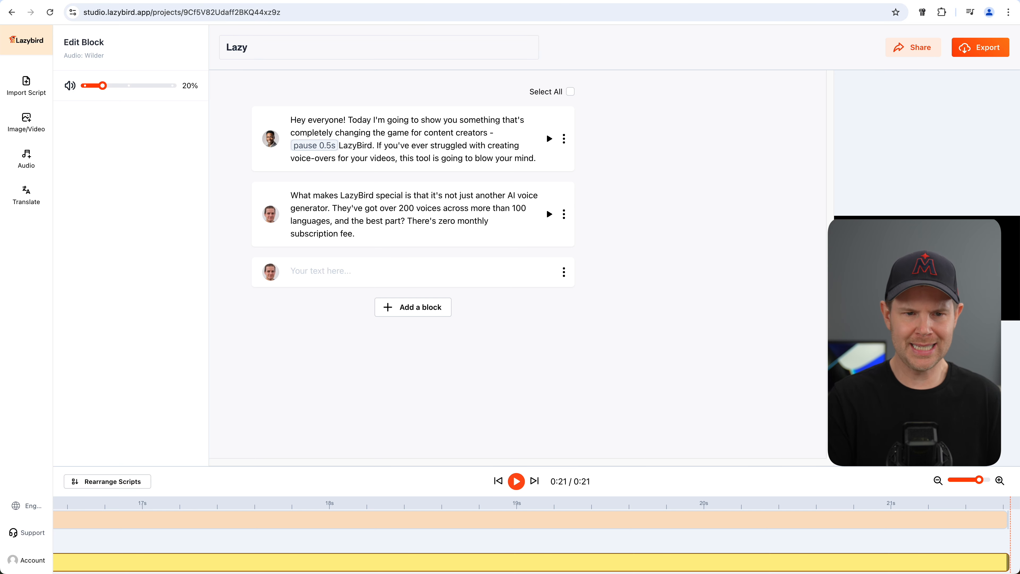
type("Bird Promo")
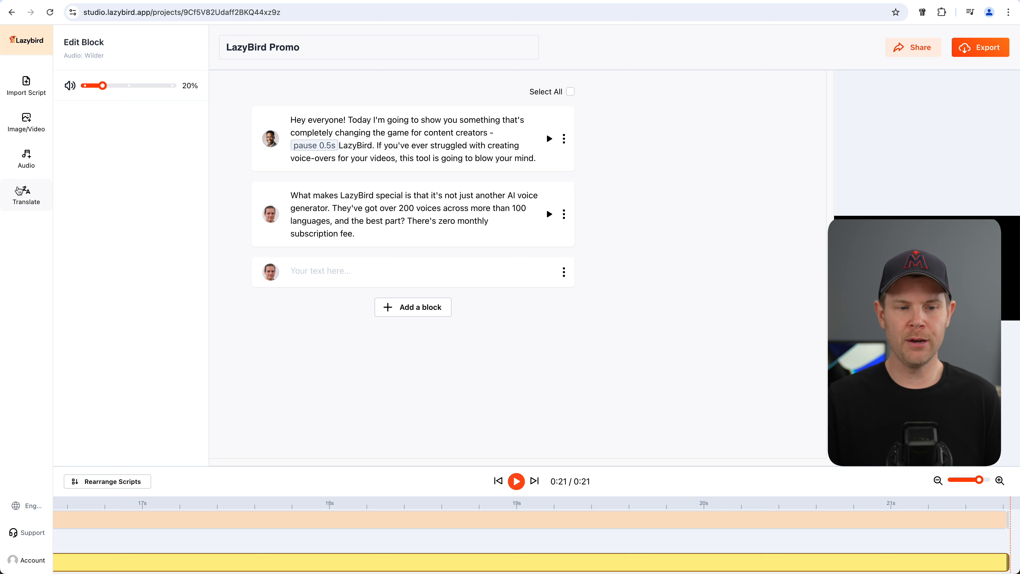
Set the project translation's target language to Mexican Spanish
left_click(25, 192)
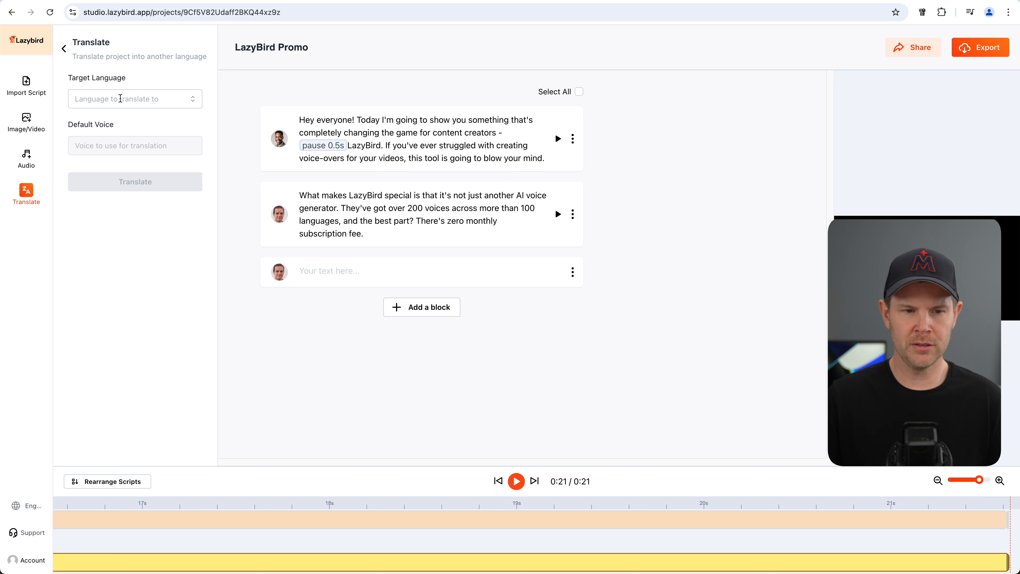
left_click(104, 97)
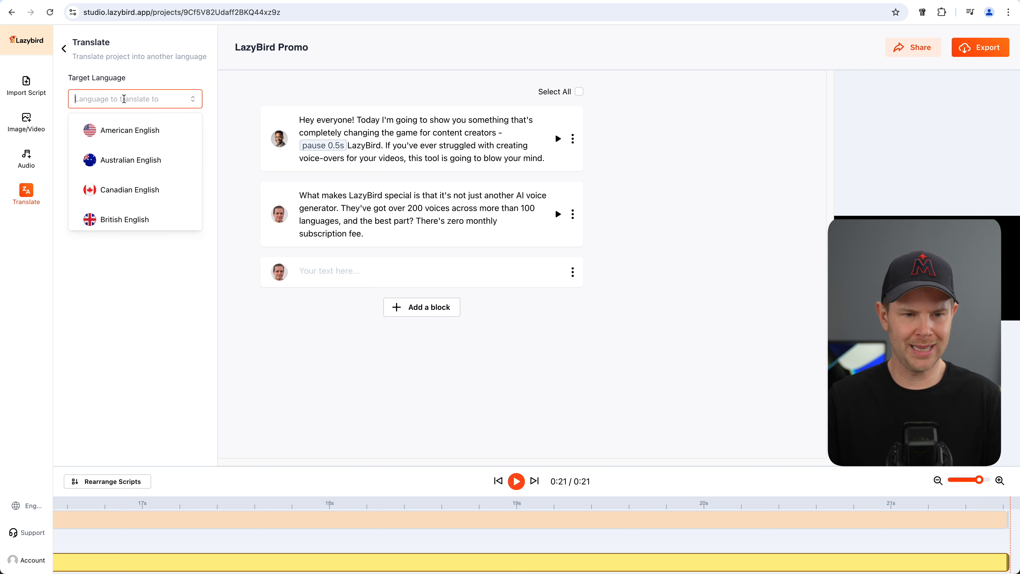
scroll(131, 221, "down", 3)
scroll(131, 222, "down", 4)
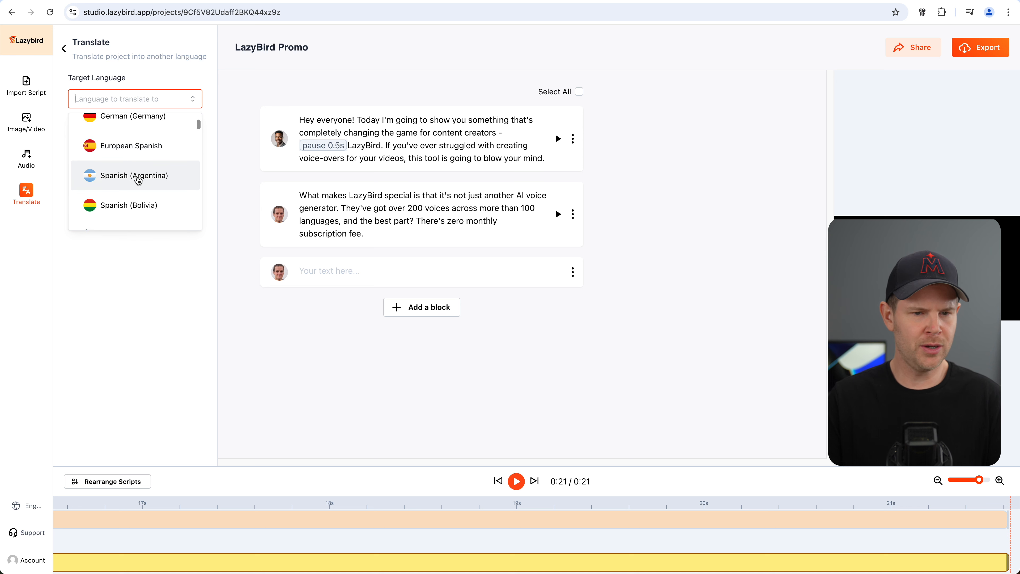
scroll(149, 201, "down", 3)
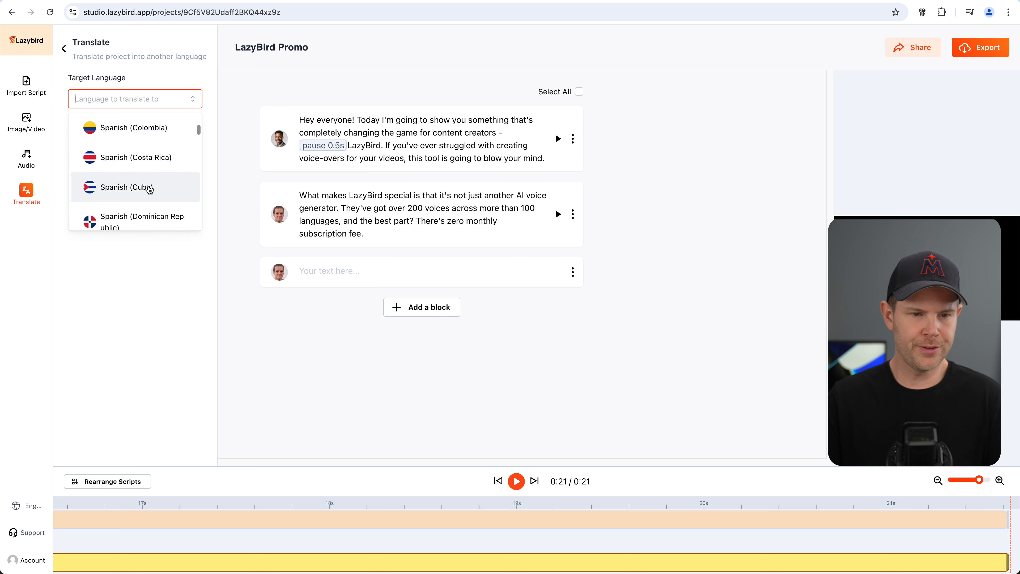
scroll(149, 189, "down", 4)
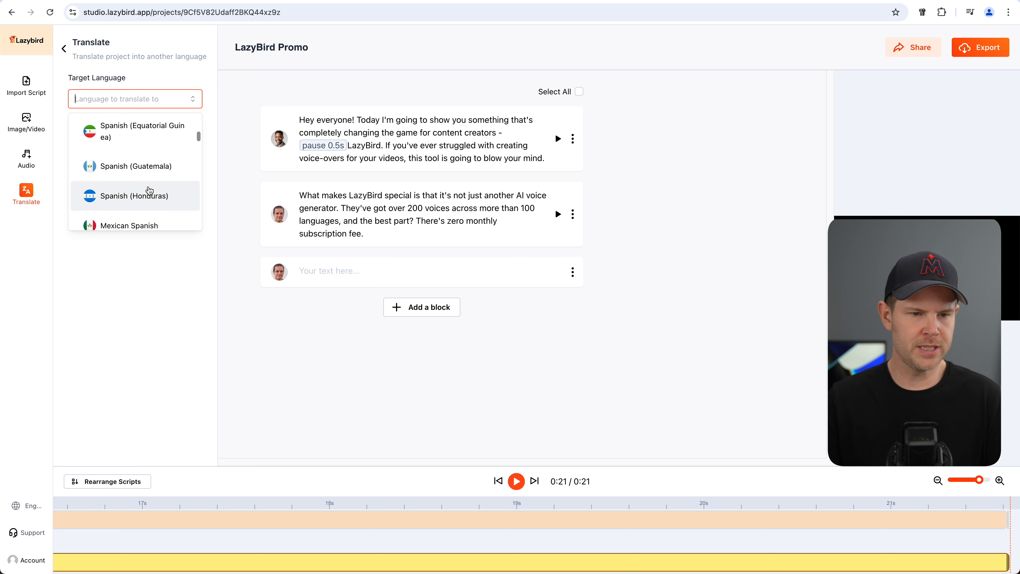
left_click(135, 176)
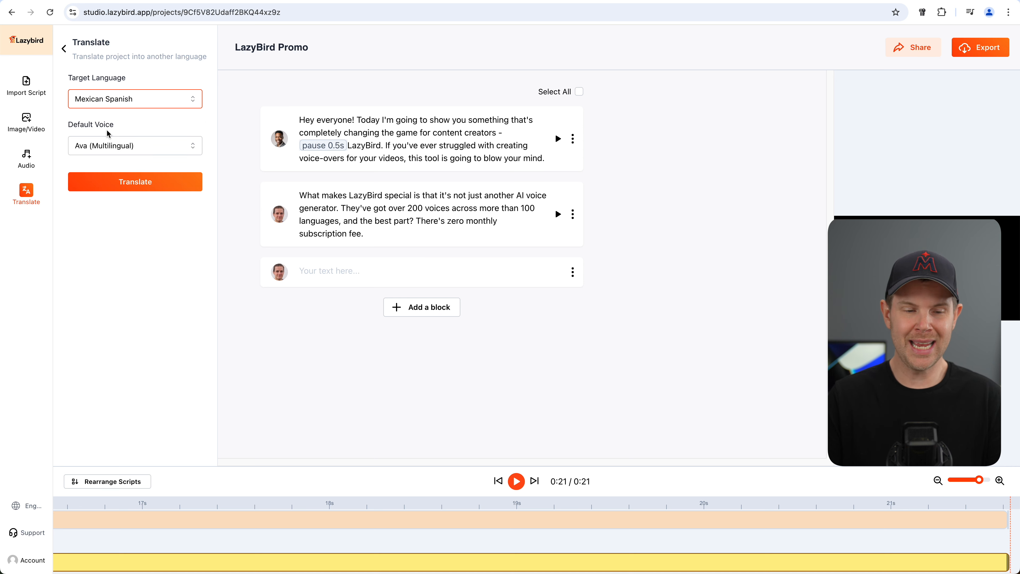
Choose Mr. Beast as the default voice for the translation
left_click(141, 144)
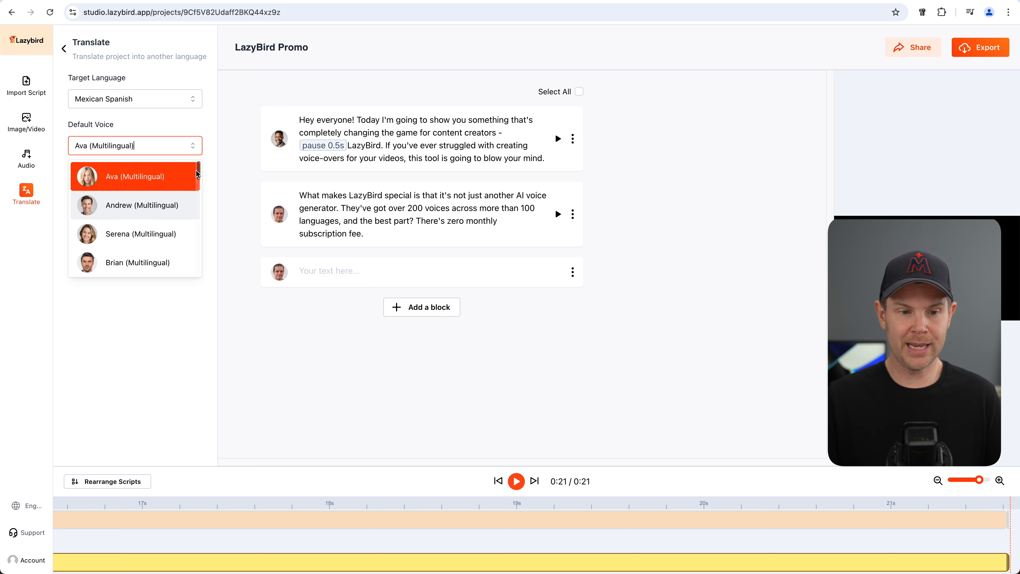
scroll(147, 201, "down", 1)
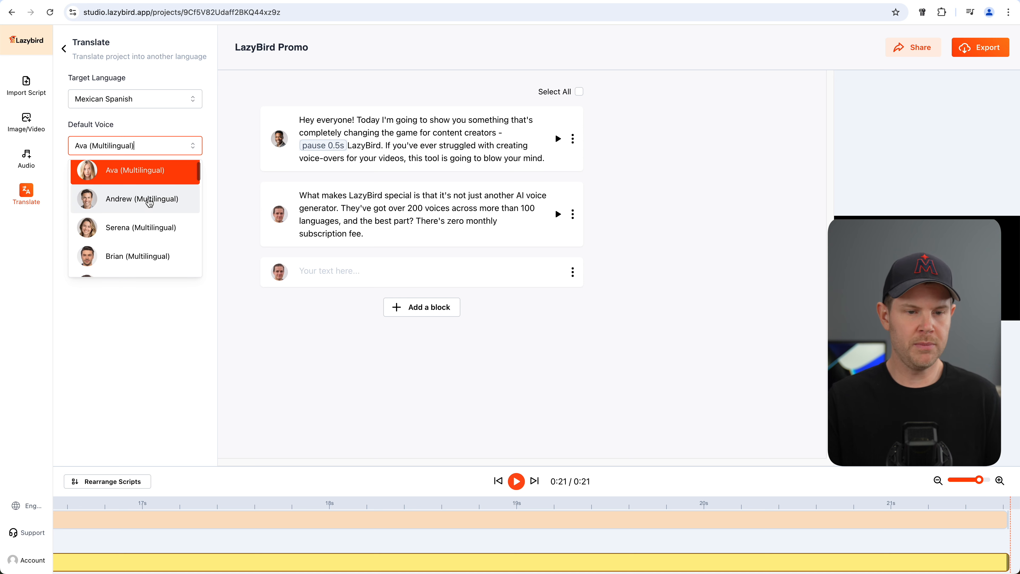
scroll(144, 238, "down", 3)
scroll(144, 244, "down", 1)
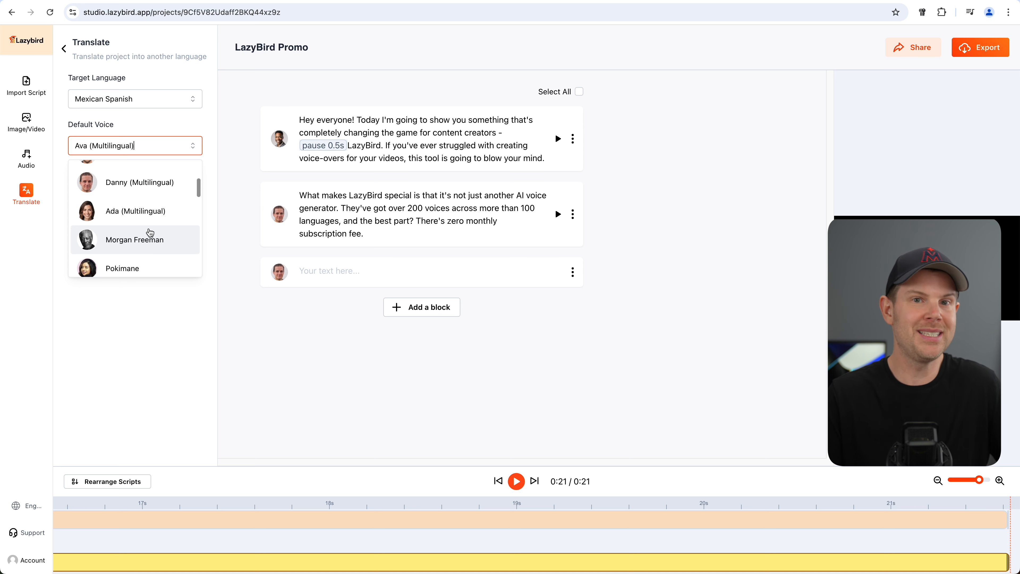
scroll(138, 239, "down", 5)
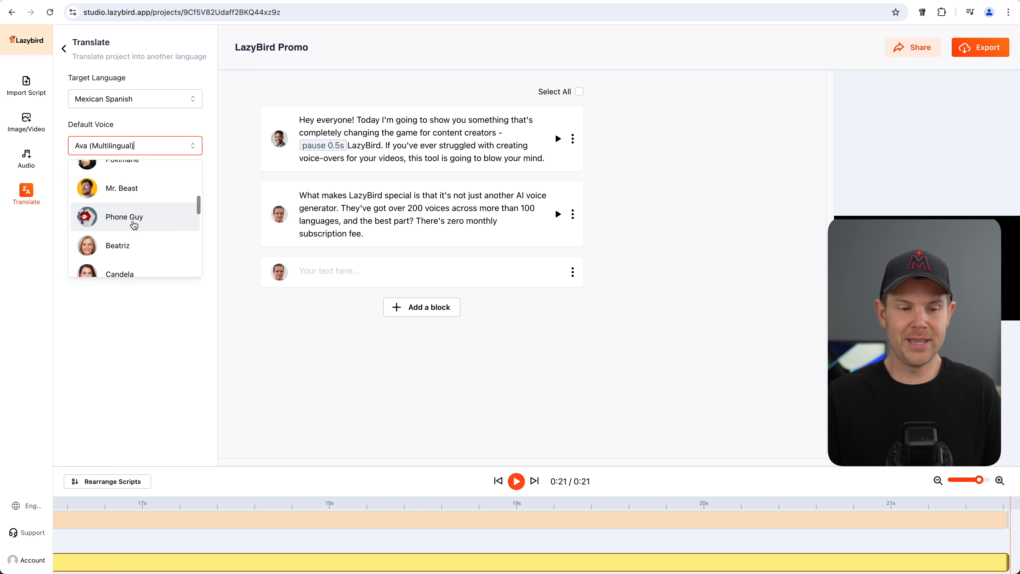
scroll(137, 227, "down", 10)
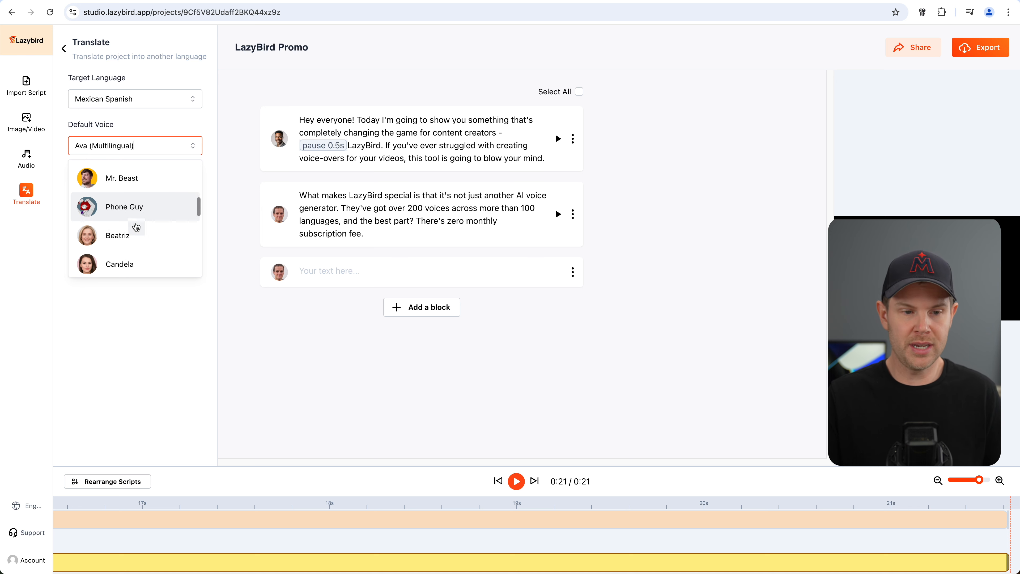
scroll(137, 233, "up", 10)
scroll(132, 233, "up", 3)
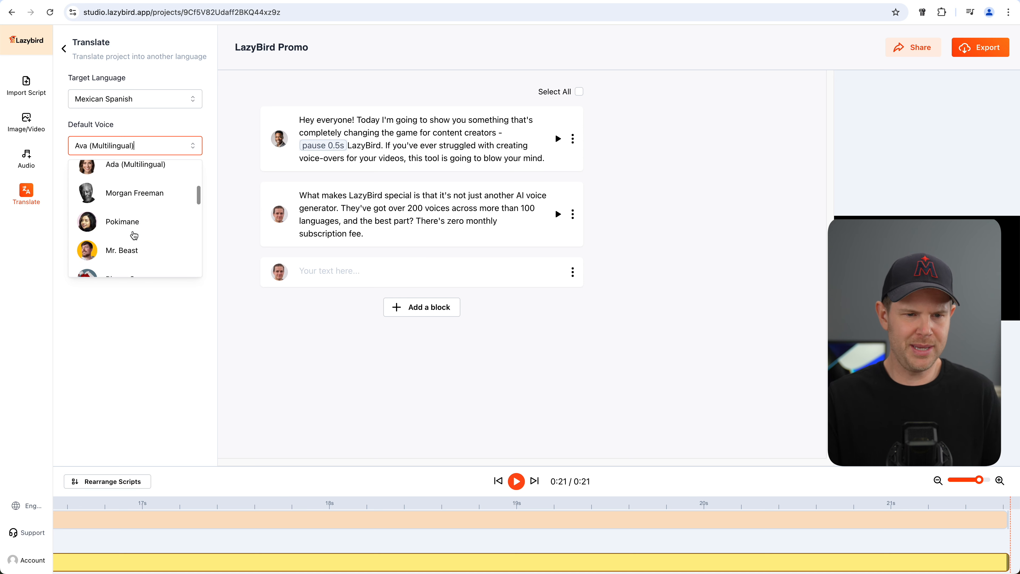
left_click(131, 250)
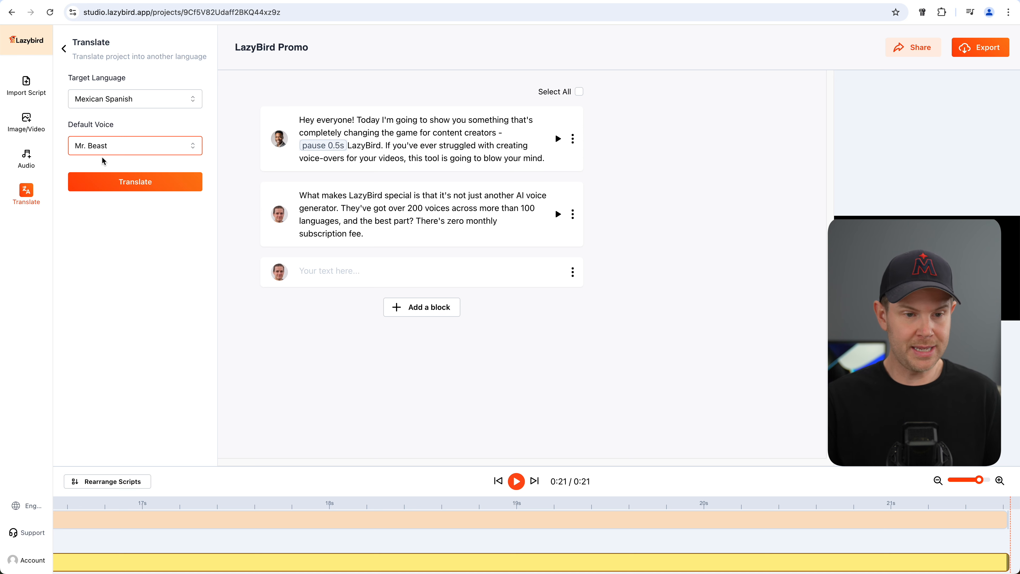
Translate the project and play the translated version for about the first 12 seconds
left_click(150, 185)
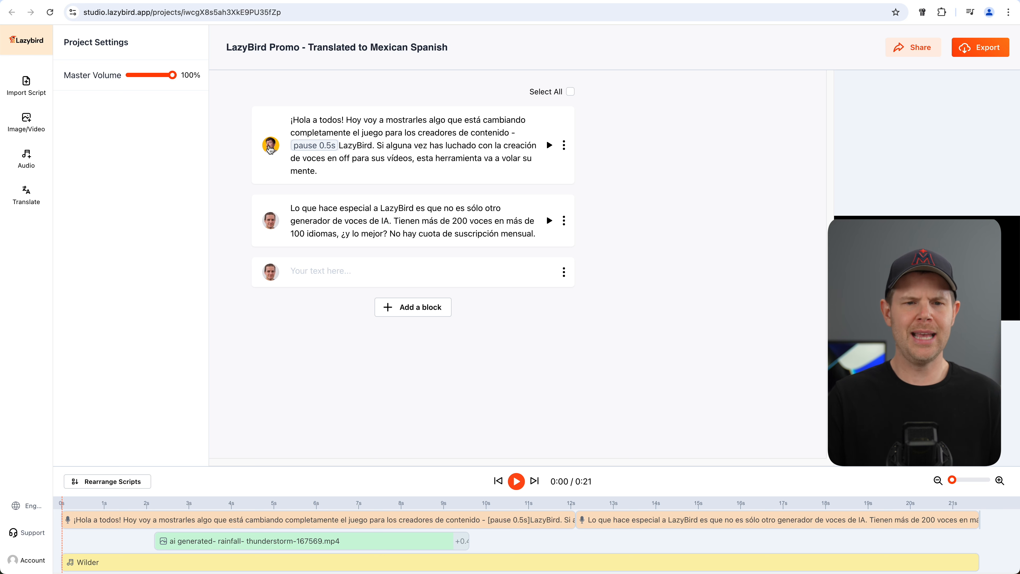
left_click(516, 484)
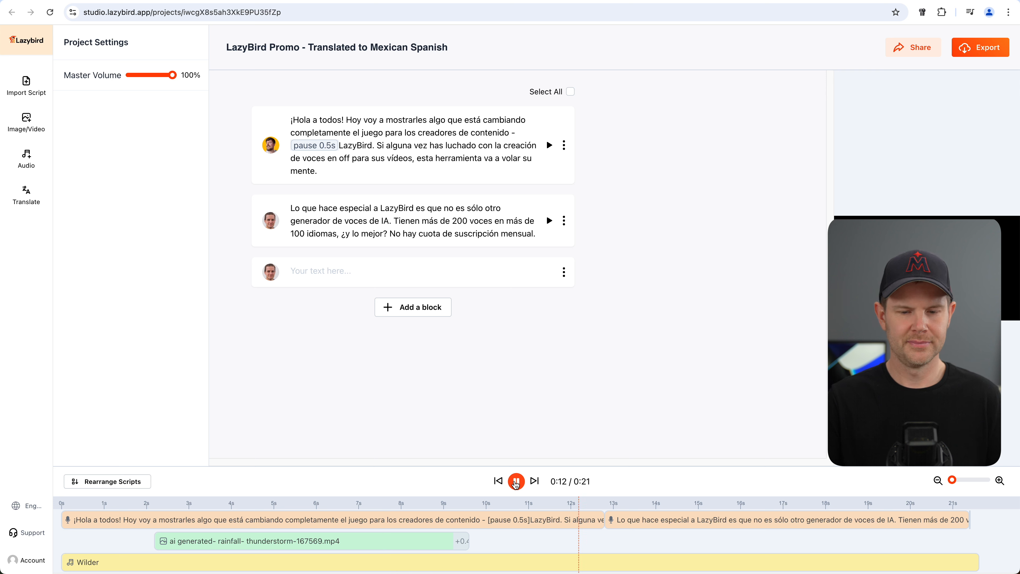
left_click(516, 482)
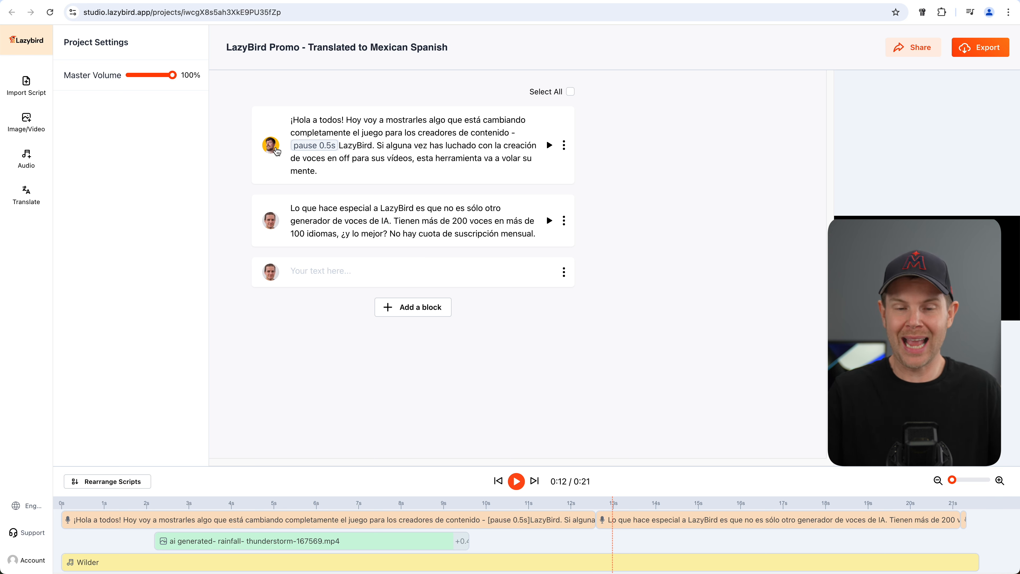
Apply the Mr. Beast voice to all script blocks at once and raise their speaking speed
left_click(570, 91)
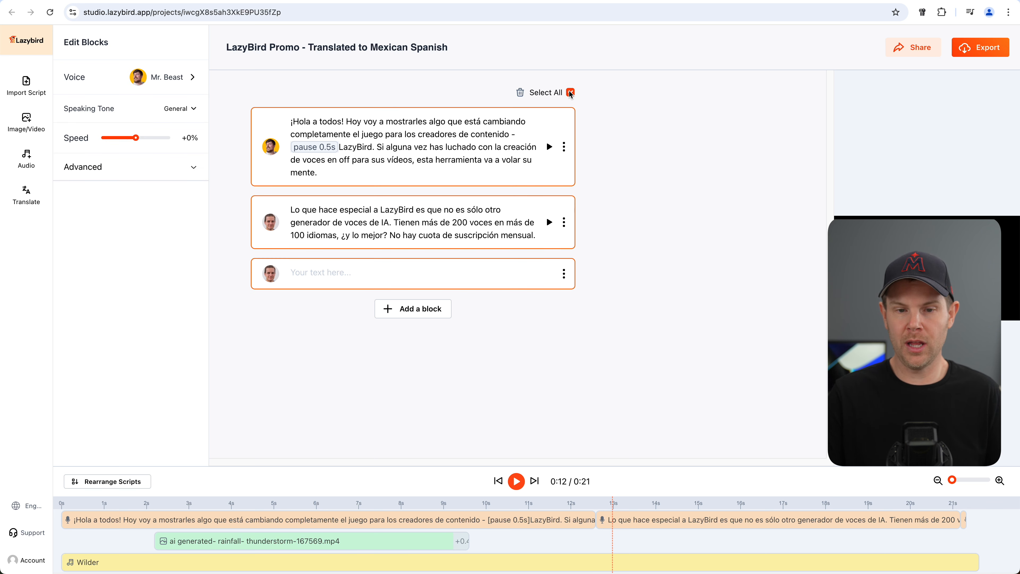
left_click(189, 83)
left_click(113, 80)
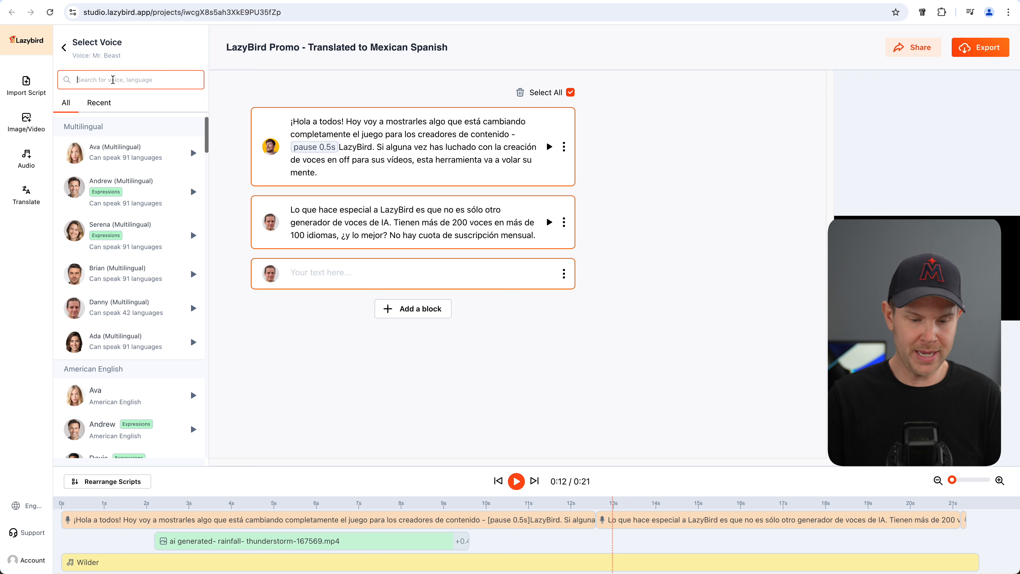
type("Mr")
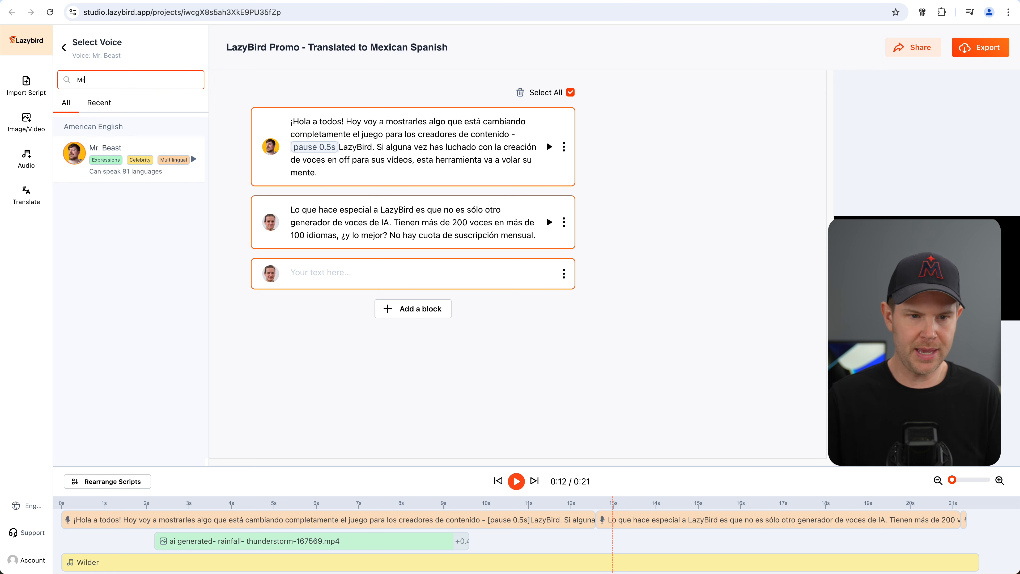
left_click(98, 153)
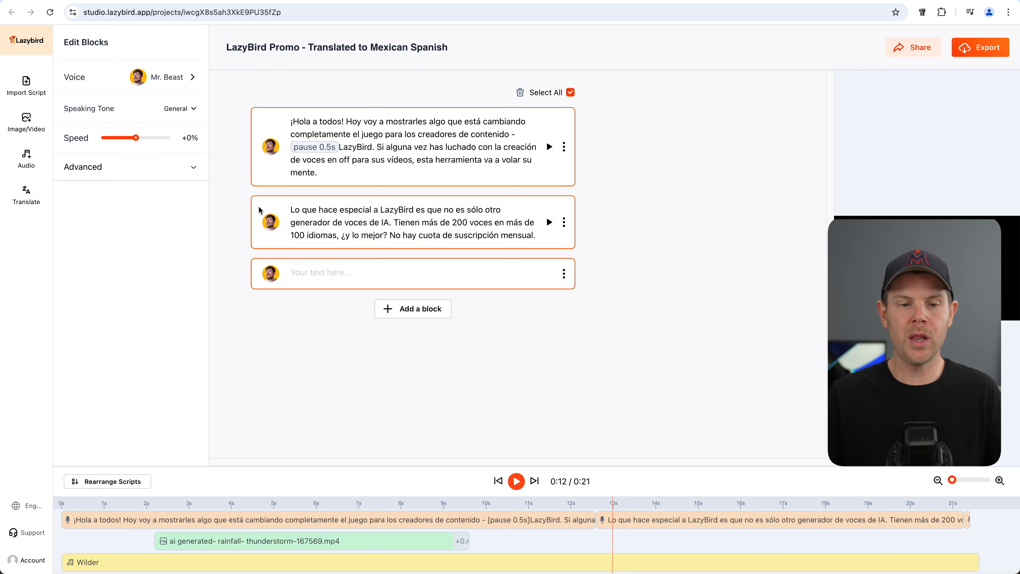
left_click_drag(145, 141, 143, 140)
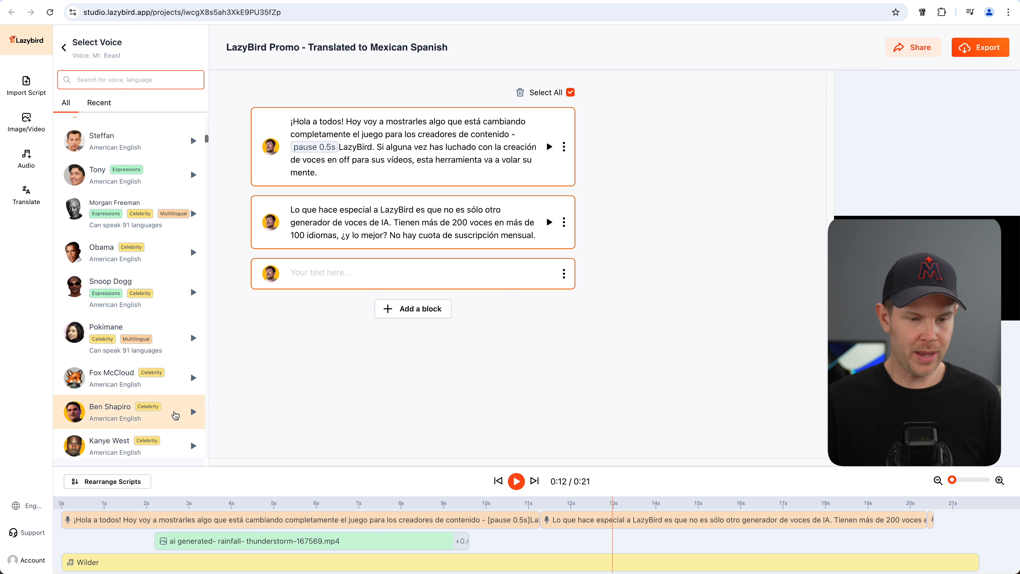
Look through the available voices, from the American English celebrity voices to the British and Australian English ones
scroll(172, 418, "down", 1)
scroll(170, 420, "down", 5)
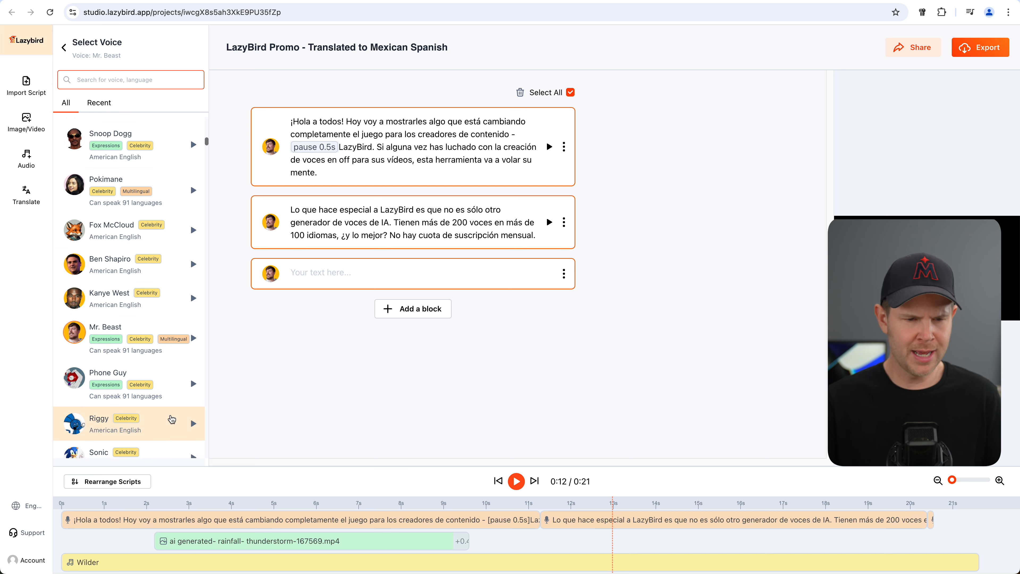
scroll(178, 393, "down", 1)
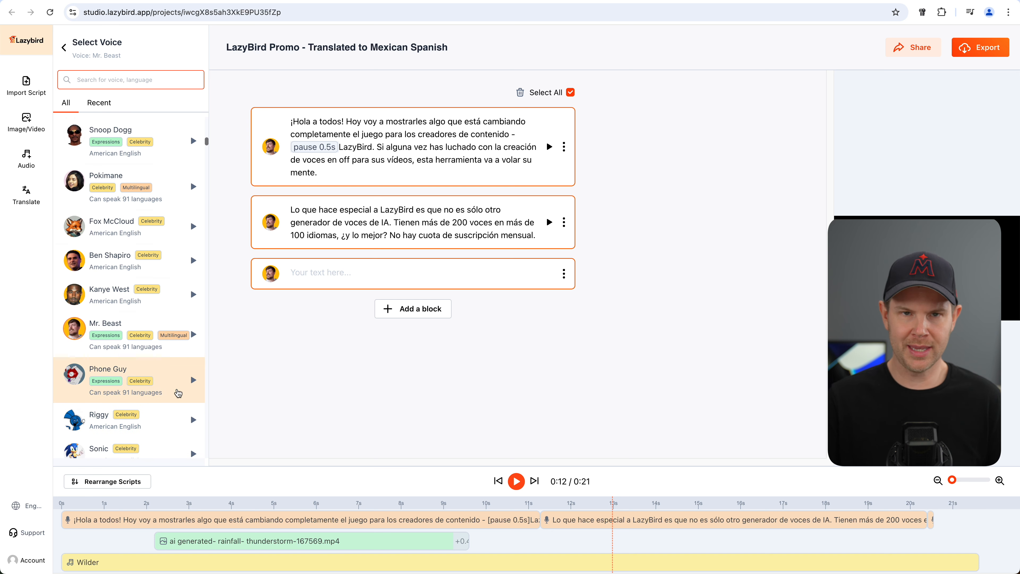
scroll(178, 392, "down", 15)
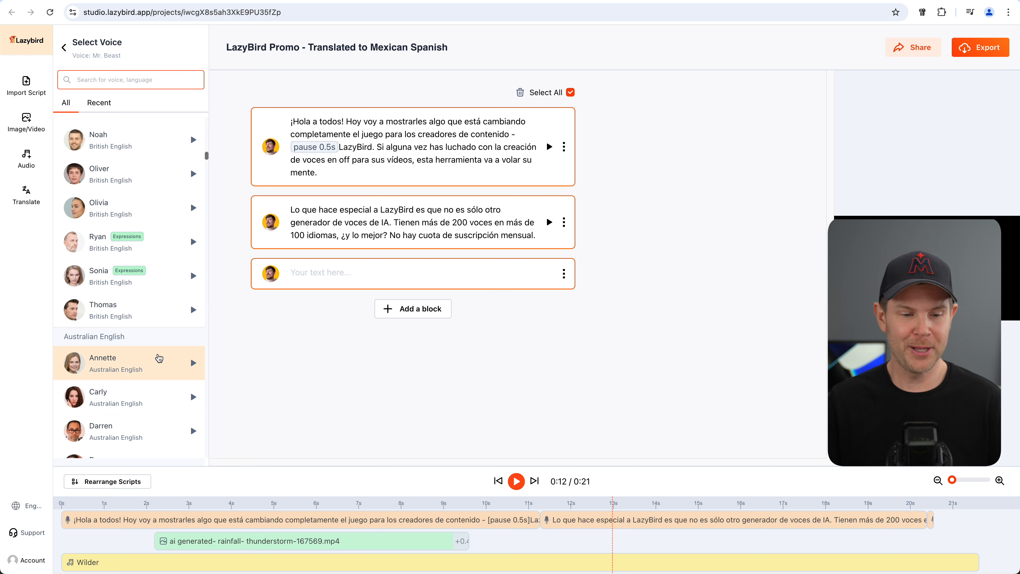
scroll(157, 355, "up", 12)
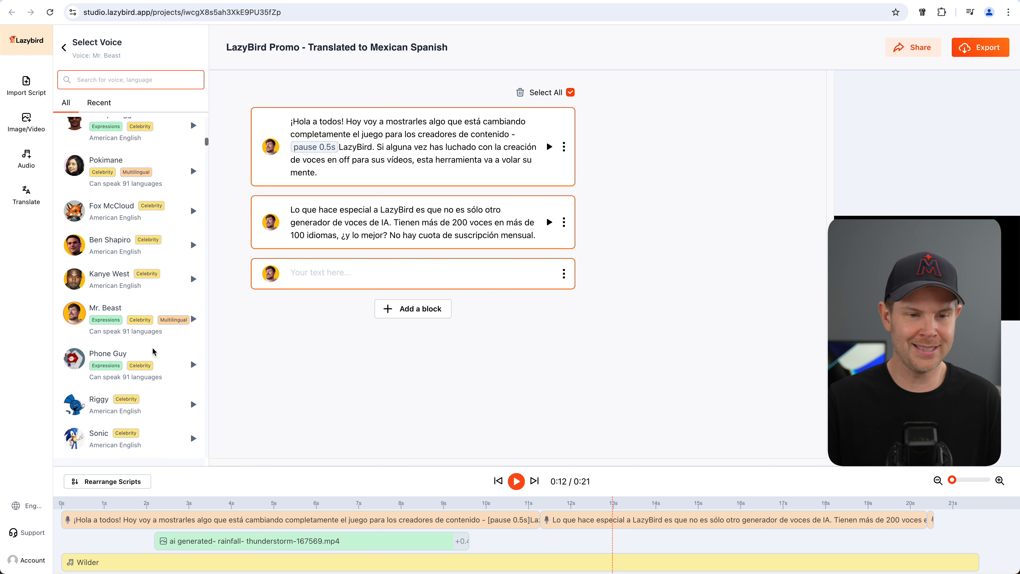